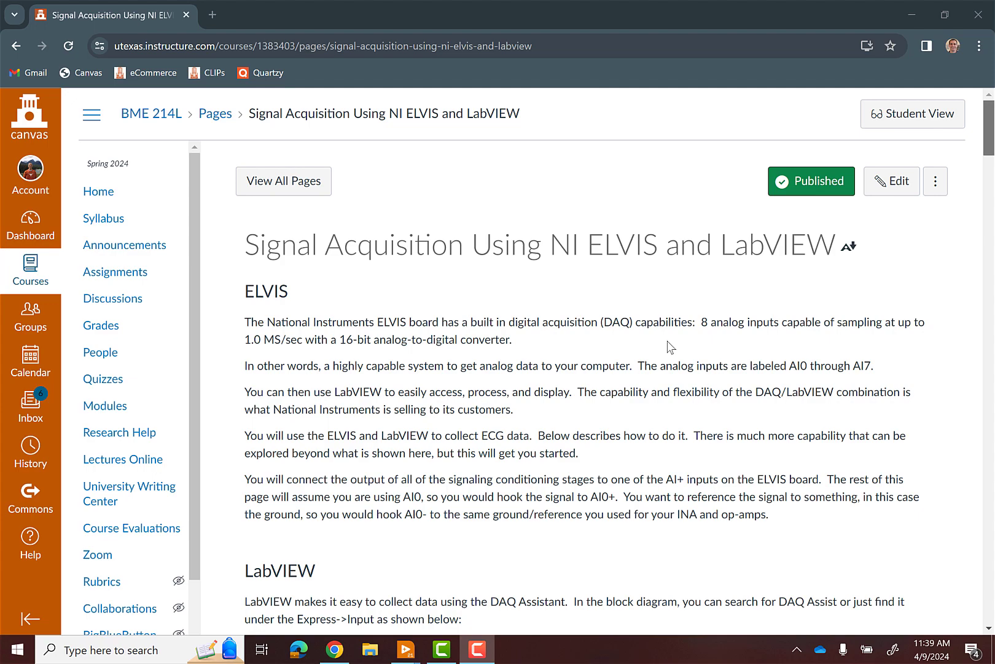
# Step: Scroll down the Signal Acquisition page to the final sample ECG graph and Previous/Next buttons
pyautogui.scroll(-8, 545, 331)
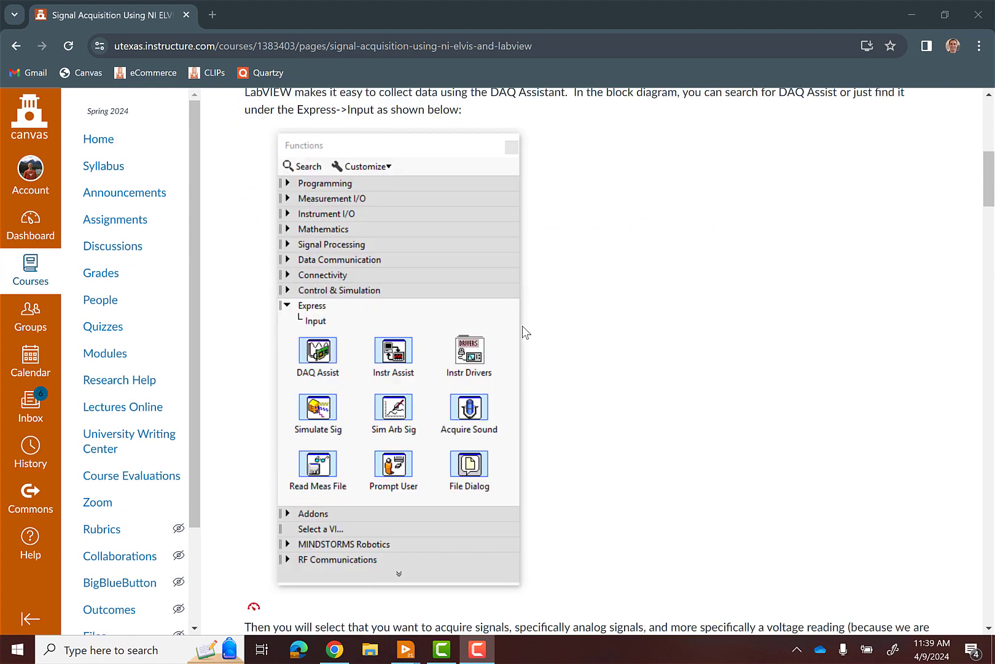
pyautogui.scroll(-15, 522, 326)
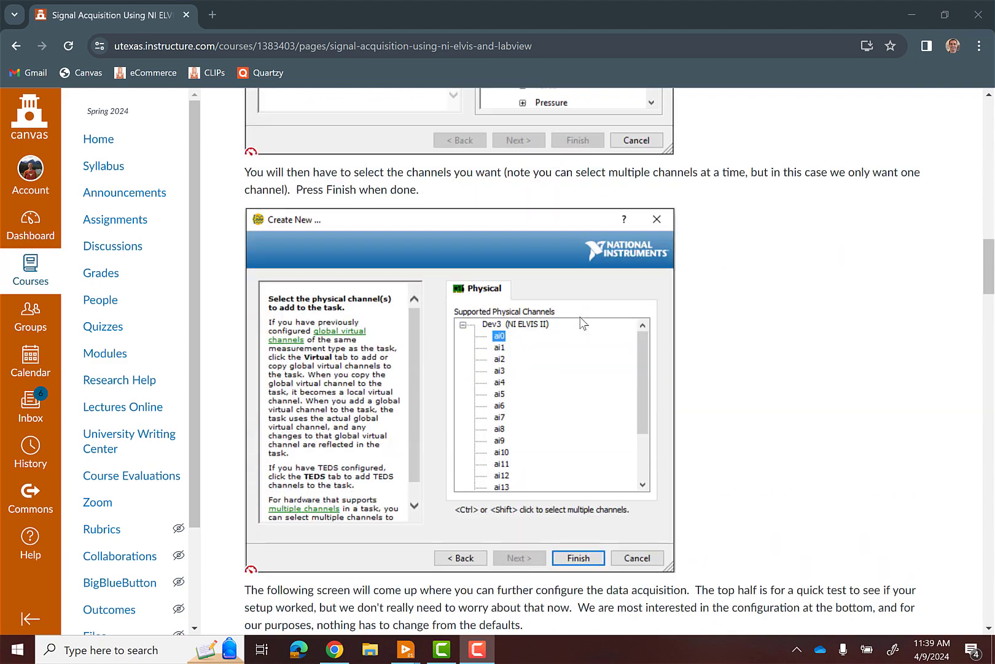
pyautogui.scroll(-16, 583, 322)
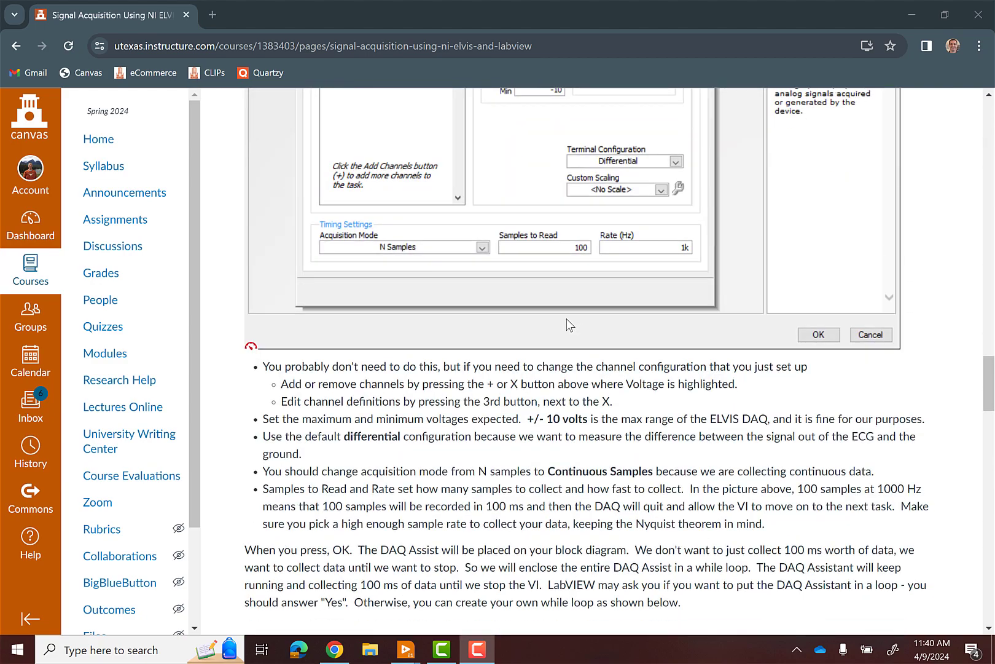
pyautogui.scroll(-5, 559, 324)
pyautogui.scroll(-19, 549, 324)
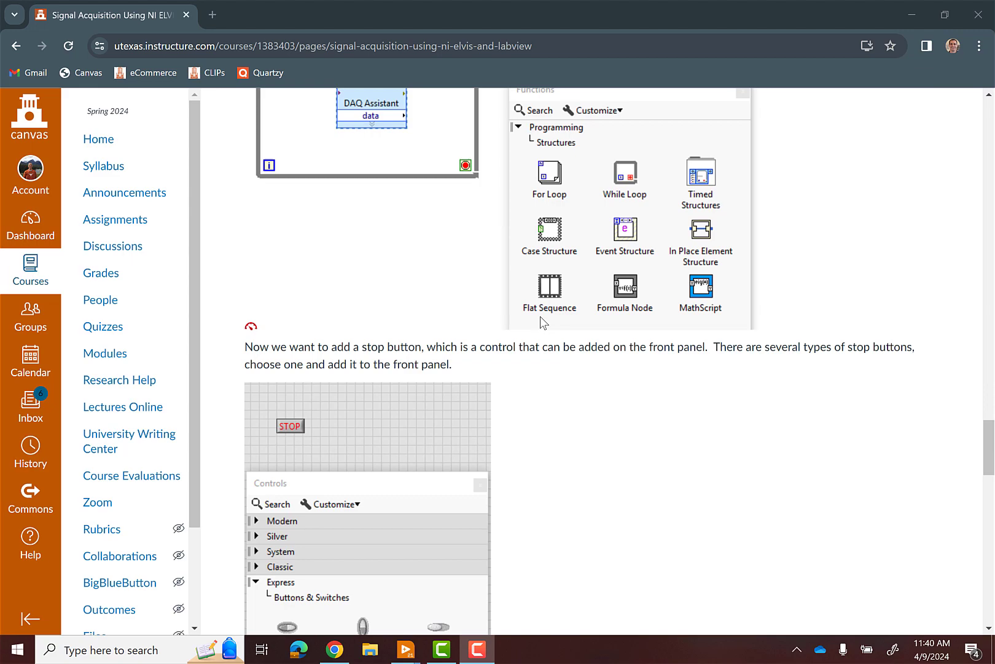
pyautogui.scroll(-10, 537, 320)
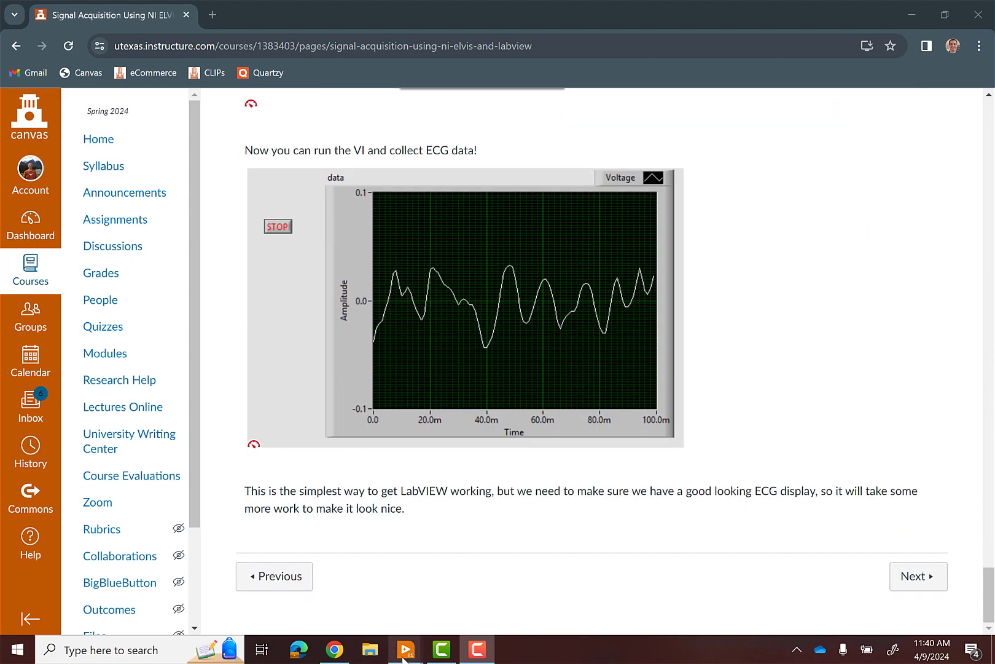
# Step: Bring the LabVIEW block diagram window forward and nudge it into position
pyautogui.moveTo(406, 649)
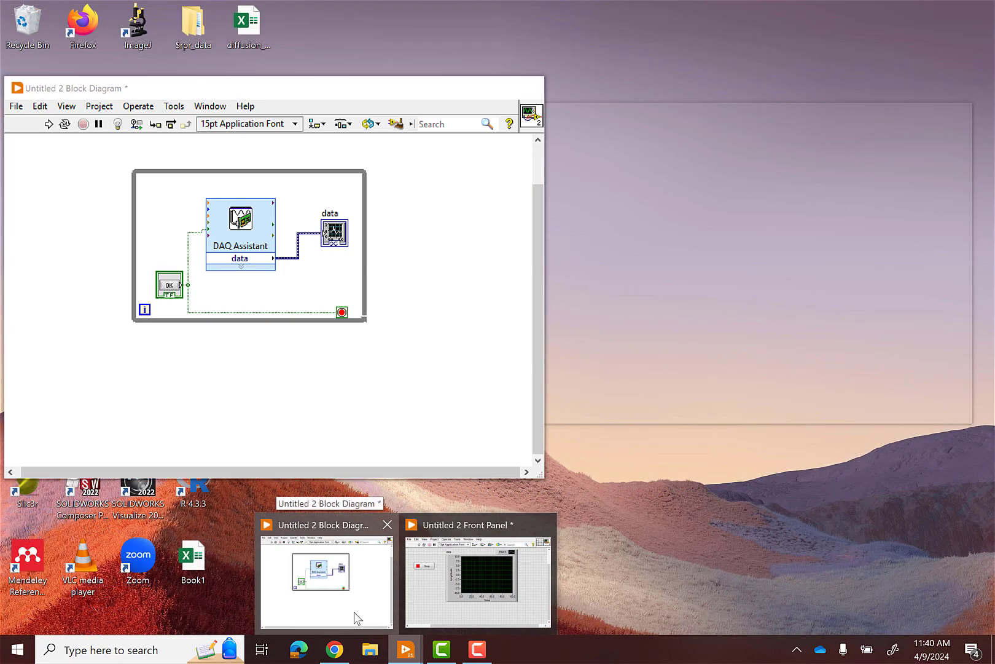
pyautogui.click(357, 617)
pyautogui.moveTo(386, 97); pyautogui.dragTo(378, 104)
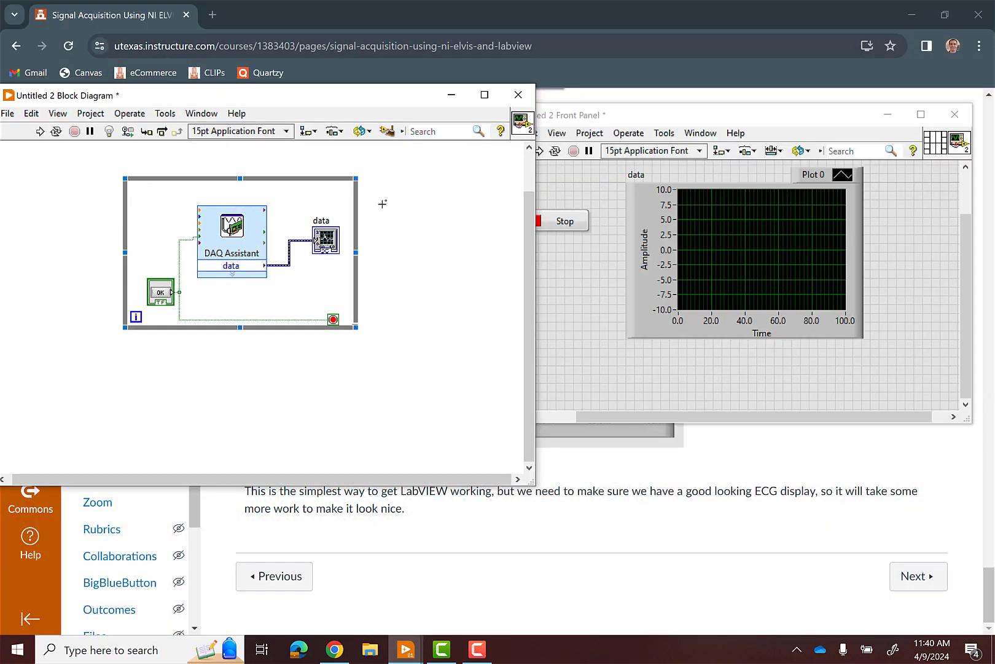
# Step: Place the front panel beside the diagram, enlarge it, and run the VI to plot live voltage
pyautogui.hotkey('ctrl', 'e')
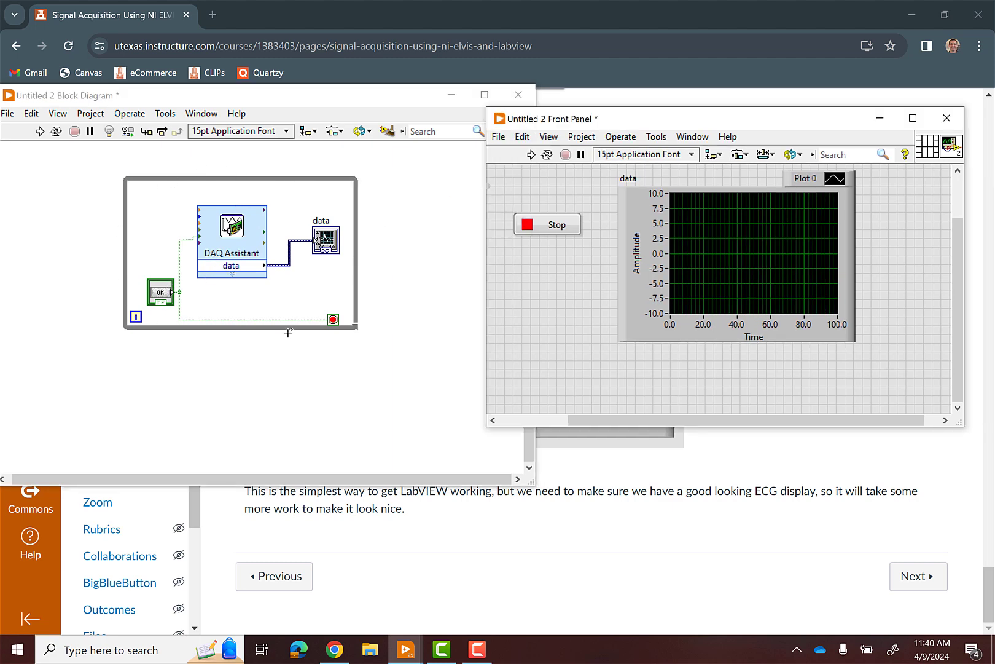
pyautogui.moveTo(640, 122); pyautogui.dragTo(566, 109)
pyautogui.click(666, 278)
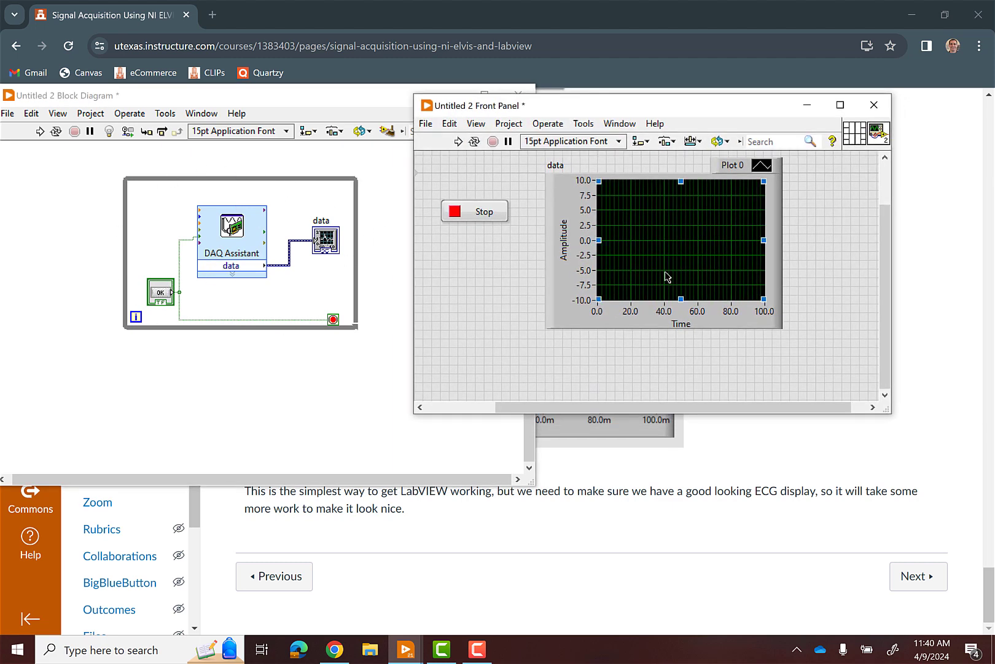
pyautogui.moveTo(888, 409); pyautogui.dragTo(937, 488)
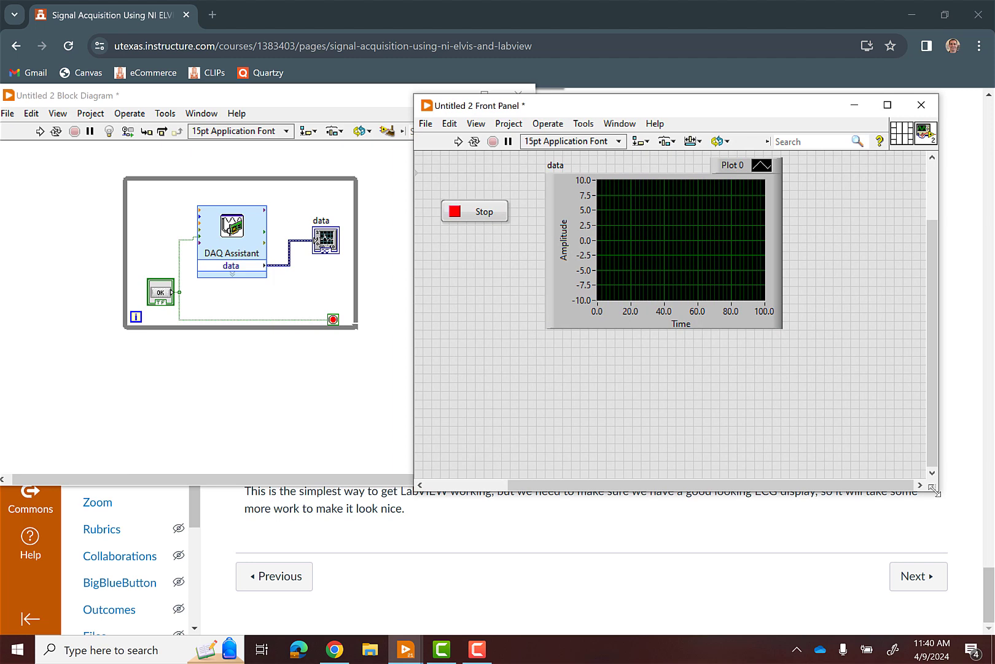
pyautogui.click(459, 141)
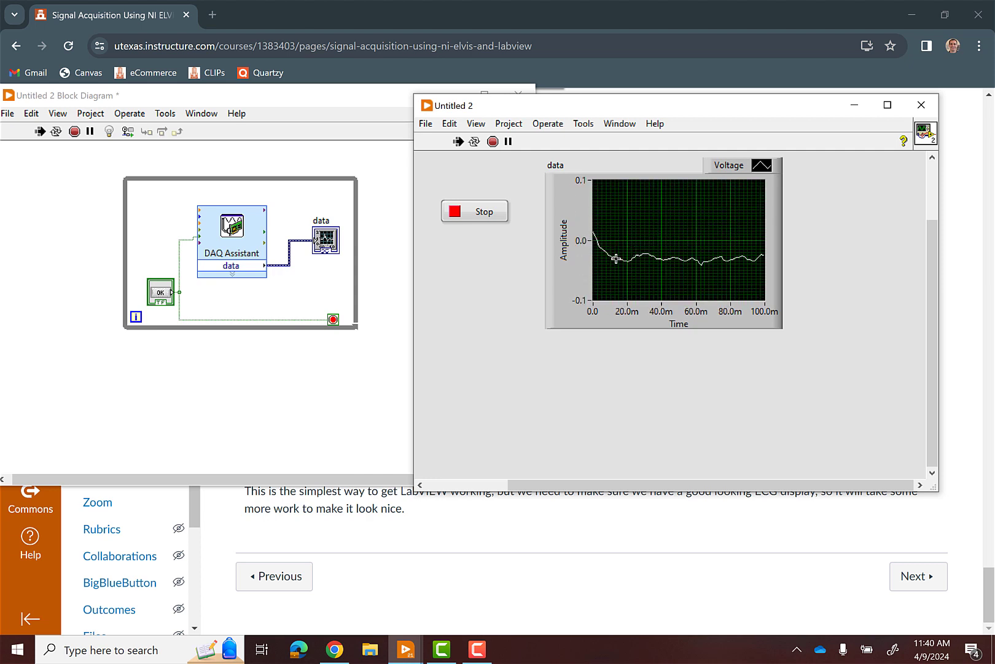
# Step: Stop the running VI, keeping the last voltage trace on the graph, and shift the front panel up-left
pyautogui.click(483, 212)
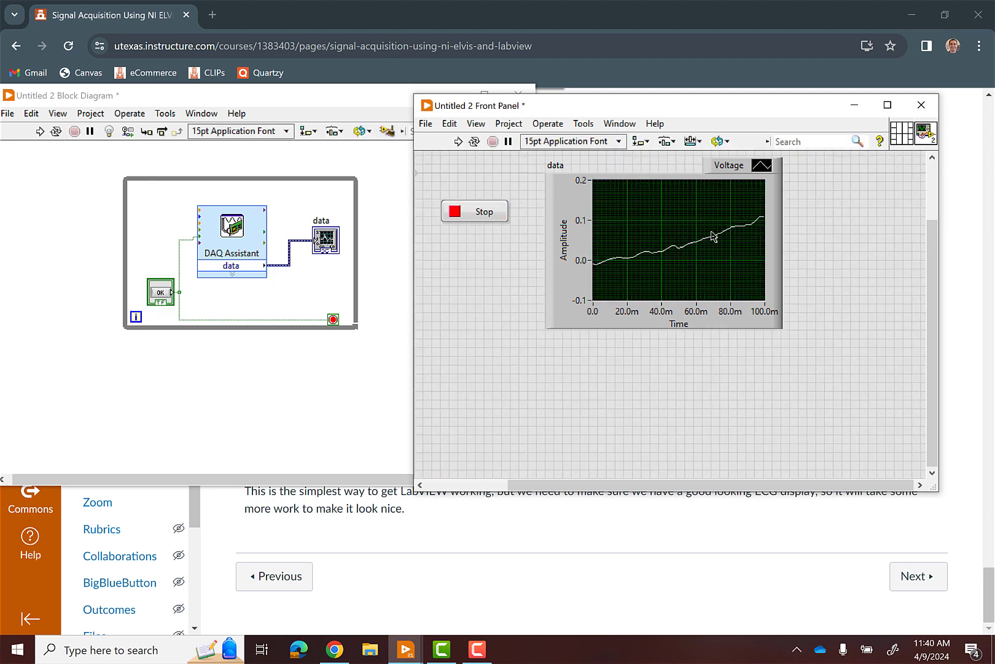
pyautogui.click(713, 237)
pyautogui.click(611, 221)
pyautogui.click(569, 261)
pyautogui.moveTo(540, 196); pyautogui.dragTo(506, 296)
pyautogui.click(465, 304)
pyautogui.moveTo(576, 99); pyautogui.dragTo(550, 86)
# Step: Browse the Modern, Silver and Classic graph palettes, settling on Modern > Graph > Waveform Chart
pyautogui.click(535, 266)
pyautogui.rightClick(483, 355)
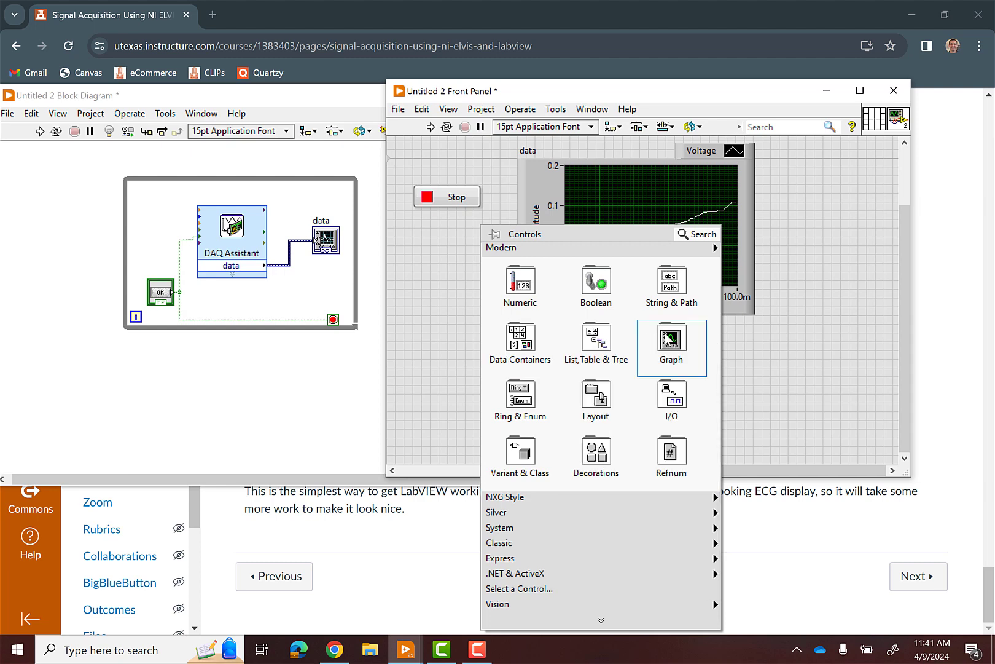
pyautogui.moveTo(669, 337)
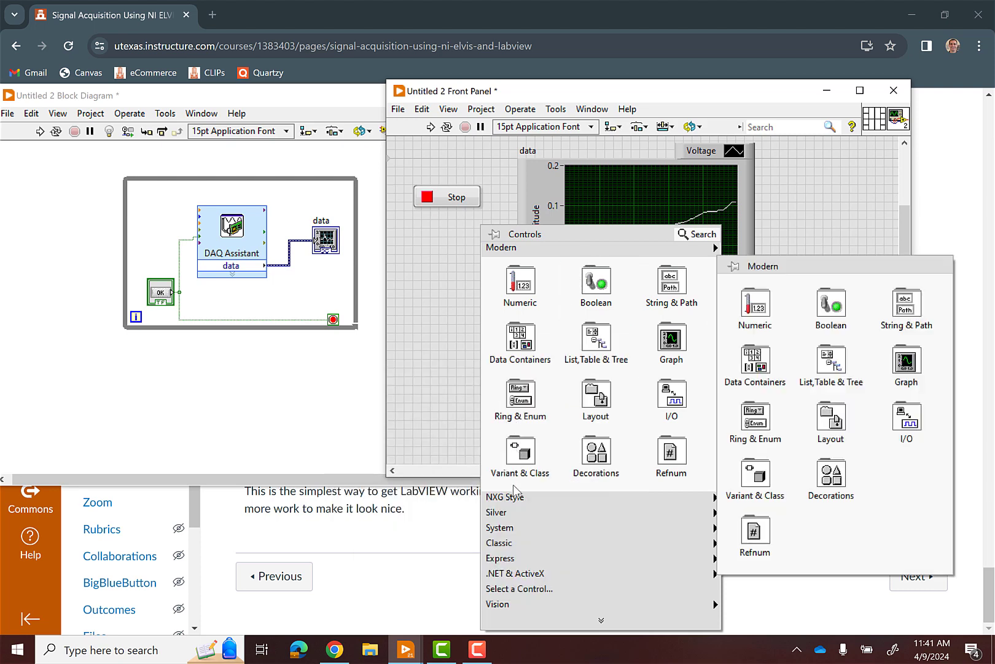
pyautogui.moveTo(504, 516)
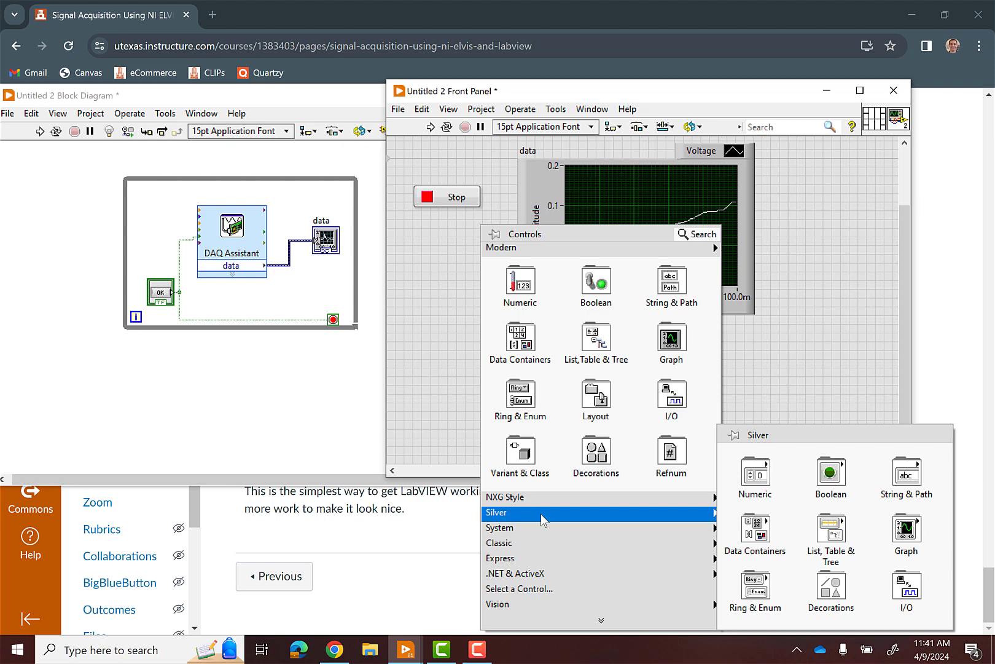
pyautogui.moveTo(926, 543)
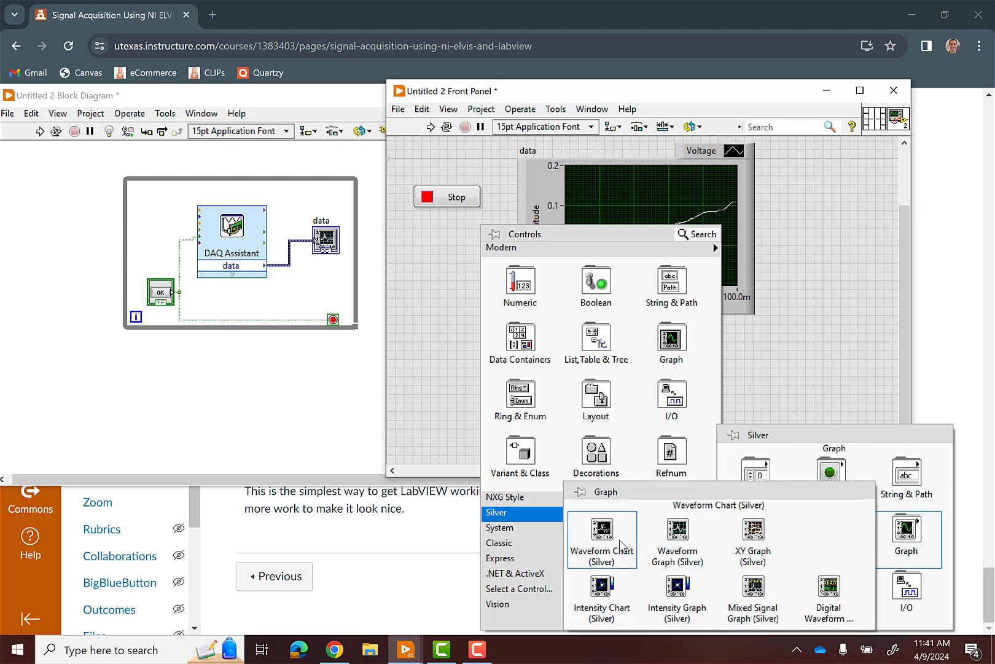
pyautogui.moveTo(543, 542)
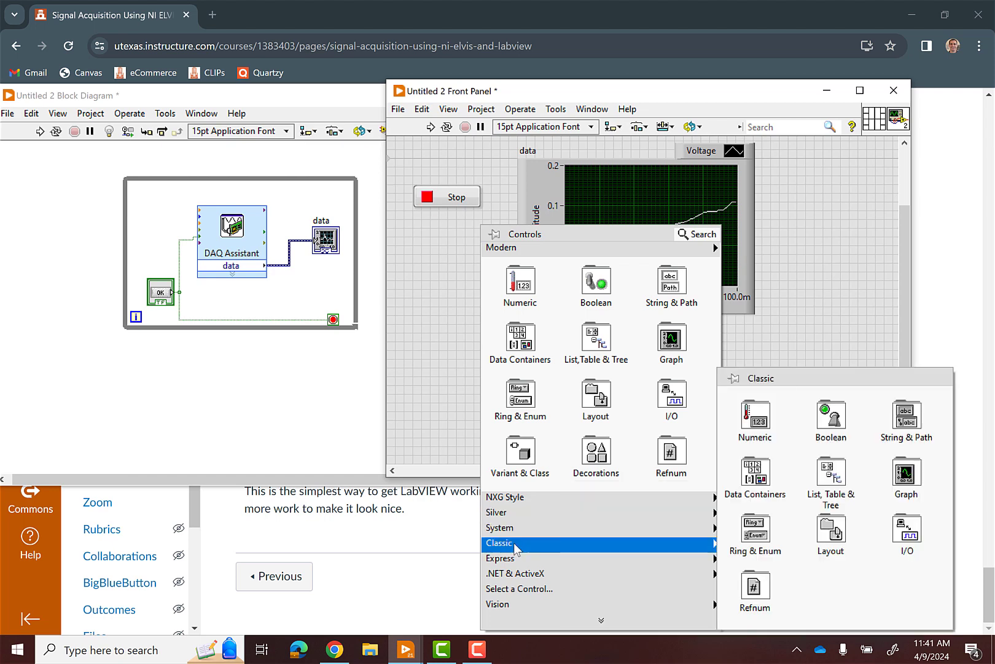
pyautogui.moveTo(934, 485)
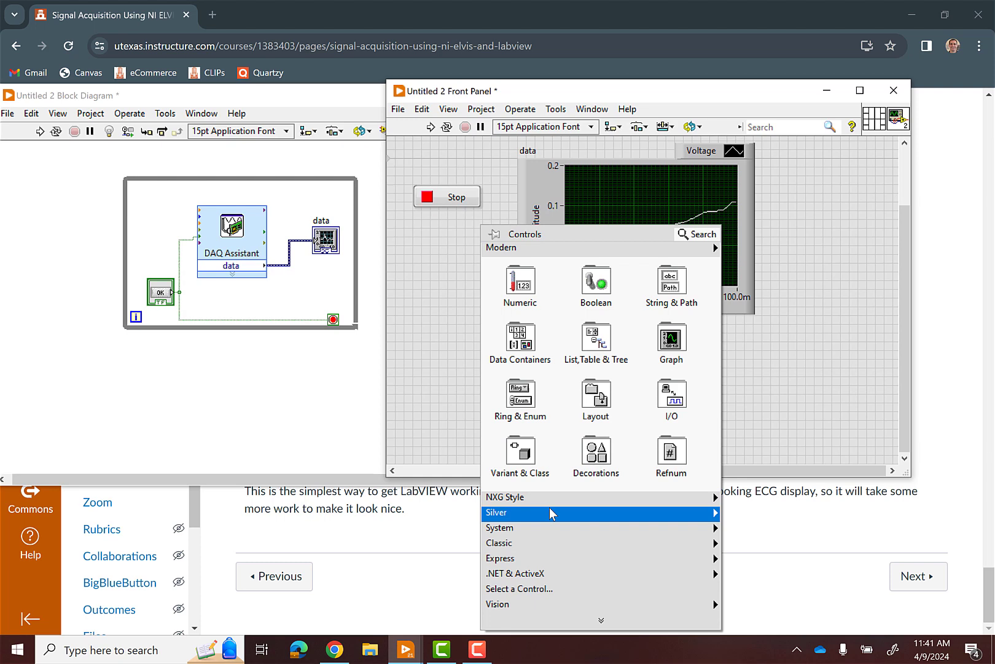
pyautogui.moveTo(549, 499)
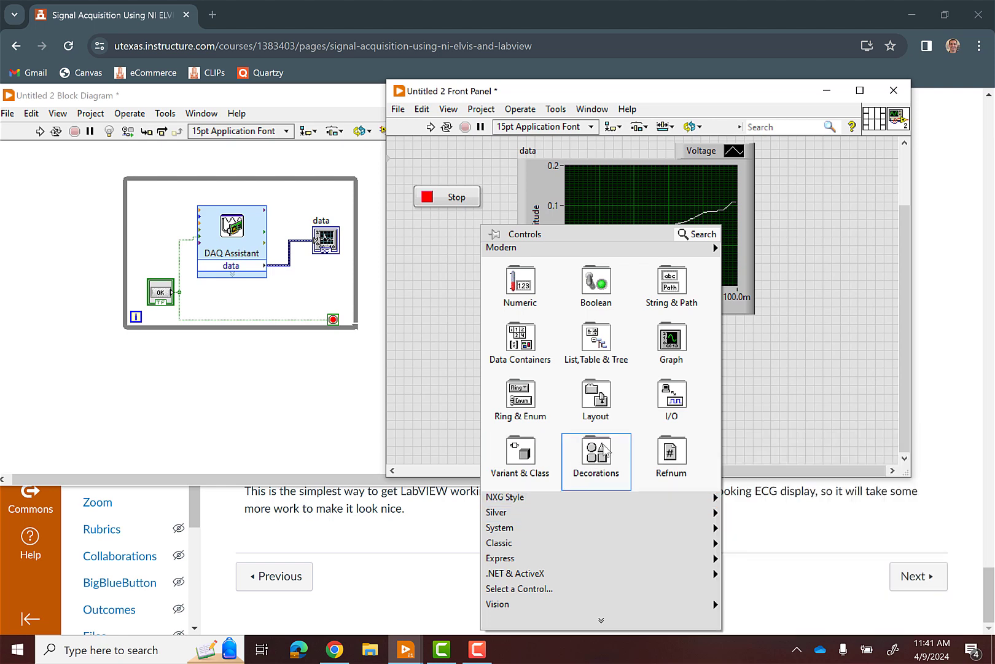
pyautogui.moveTo(684, 359)
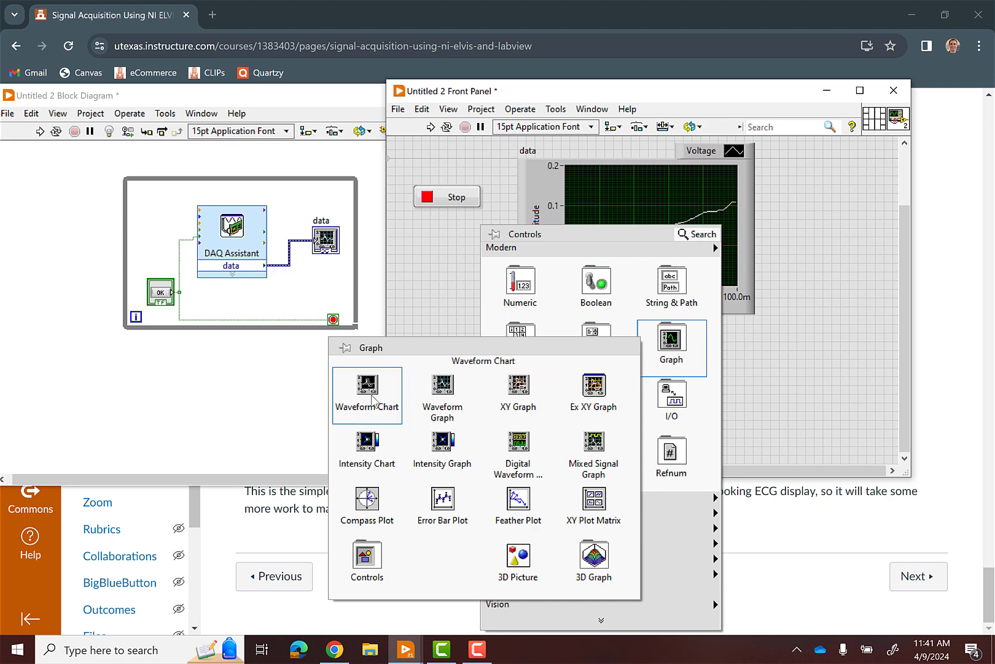
# Step: Place a Waveform Chart below the data graph and make the front panel taller
pyautogui.click(372, 399)
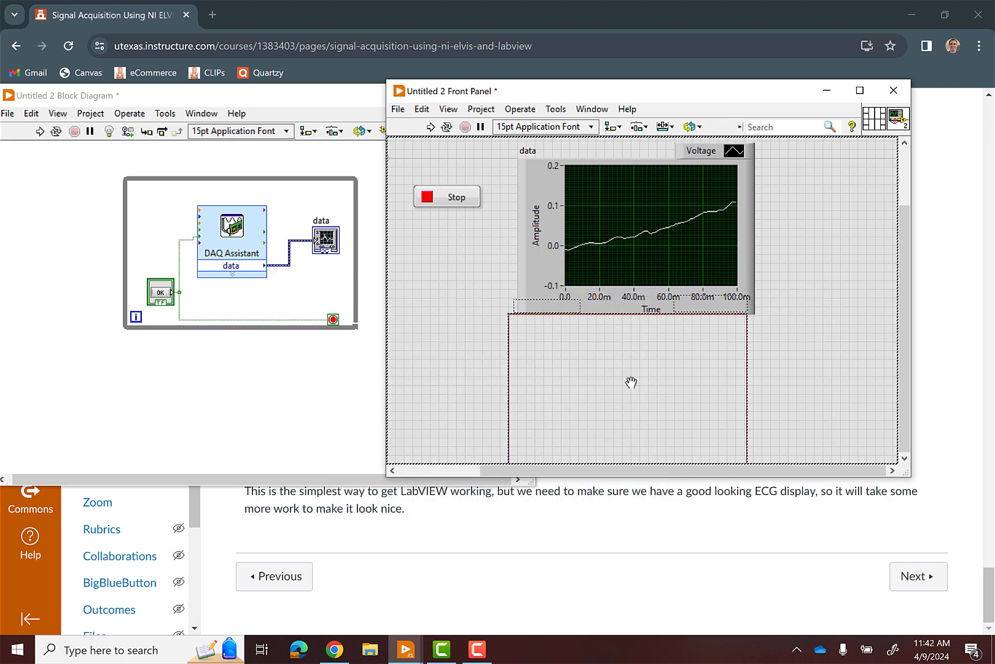
pyautogui.click(636, 407)
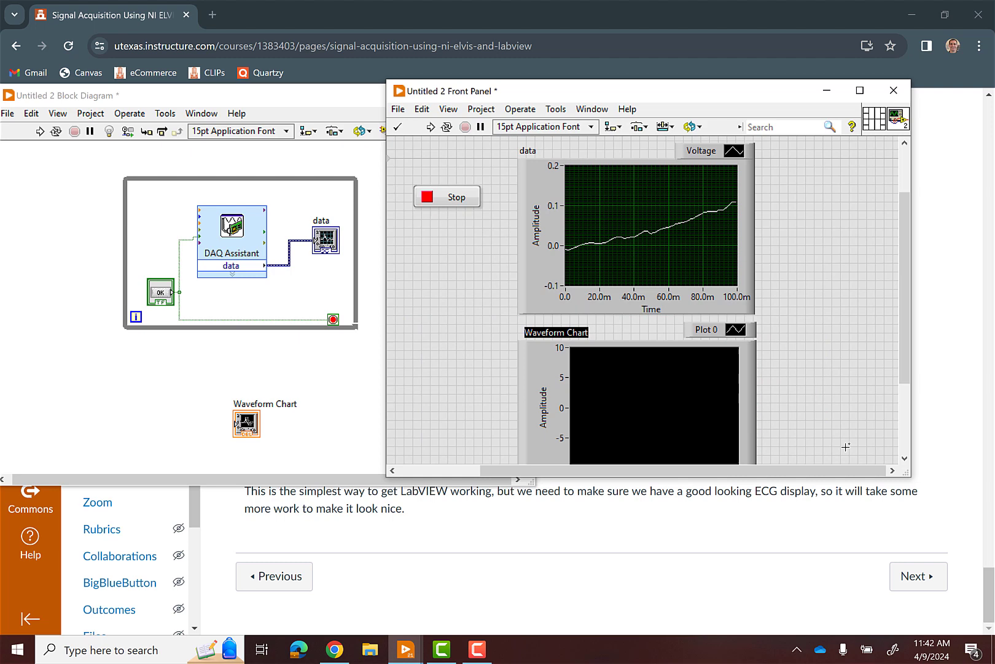
pyautogui.moveTo(827, 477); pyautogui.dragTo(824, 566)
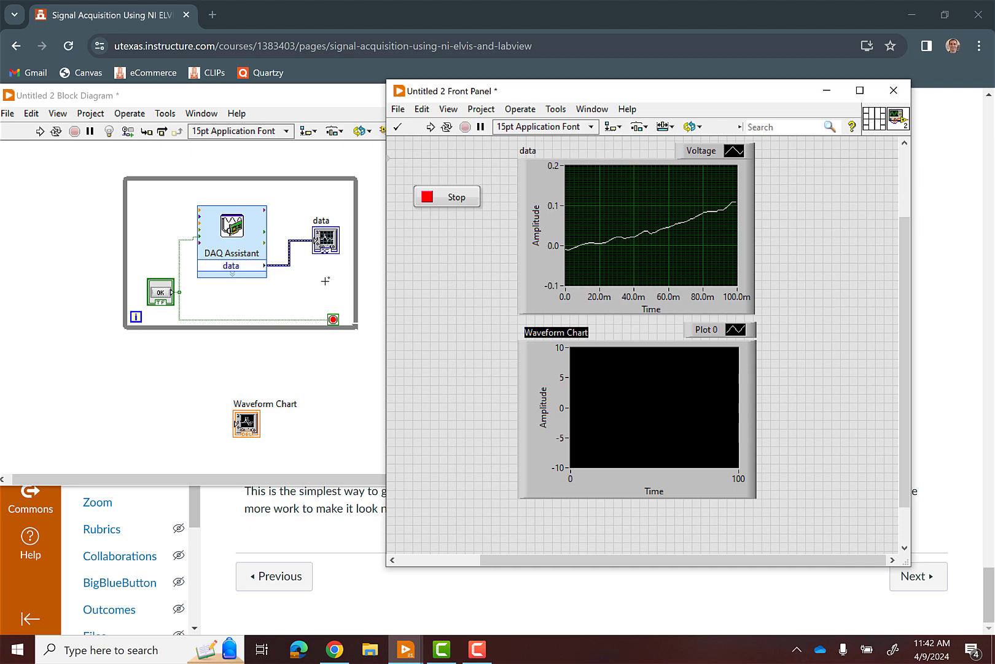
# Step: Widen the while loop, move the chart terminal inside, and wire it to the DAQ Assistant data
pyautogui.click(312, 94)
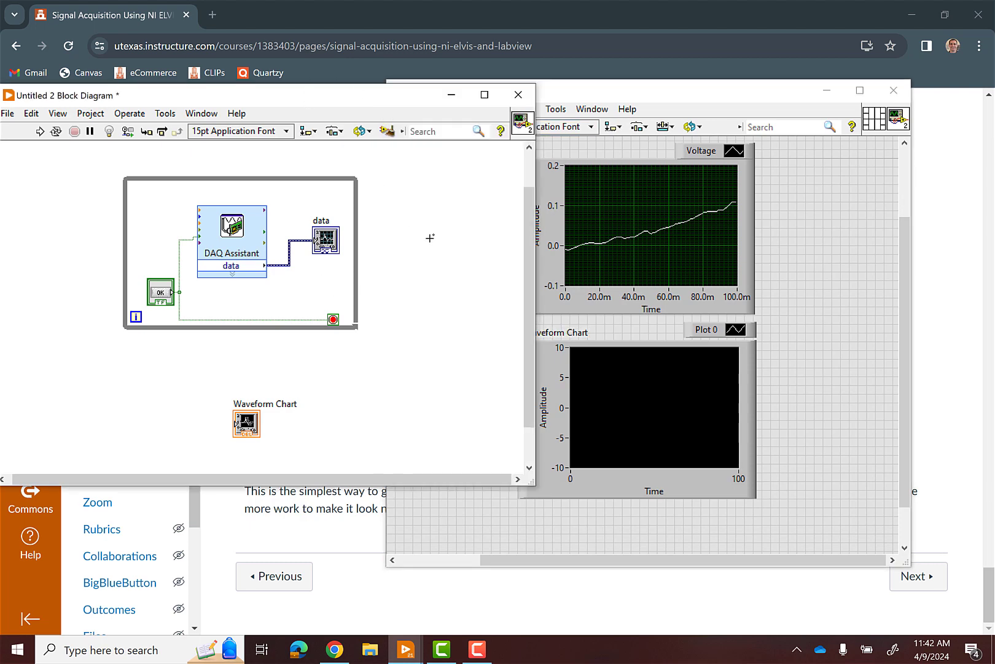
pyautogui.click(358, 265)
pyautogui.moveTo(355, 250); pyautogui.dragTo(456, 250)
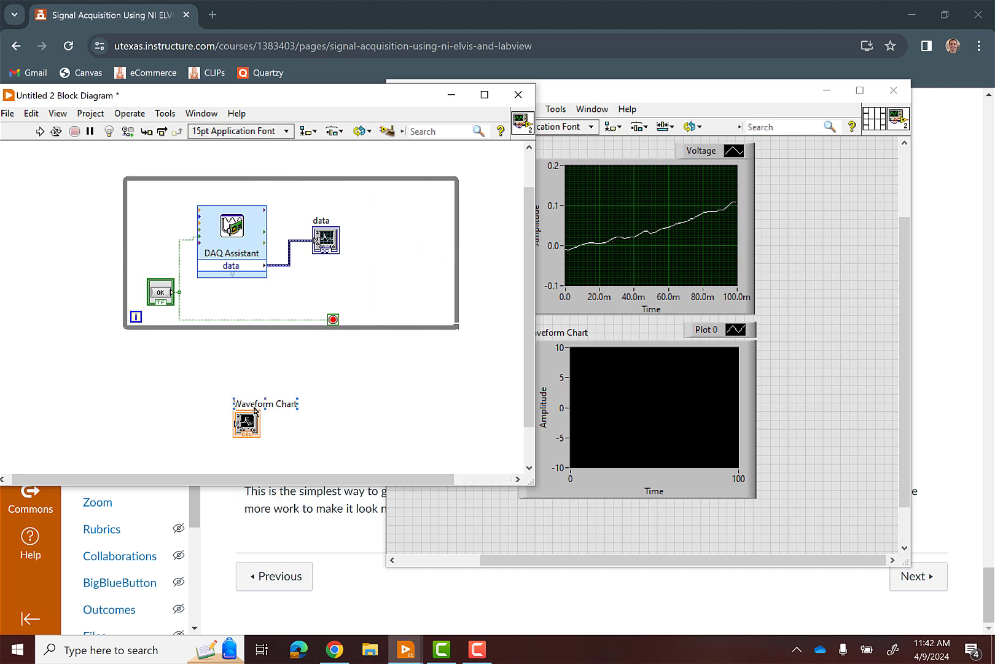
pyautogui.moveTo(267, 416); pyautogui.dragTo(390, 266)
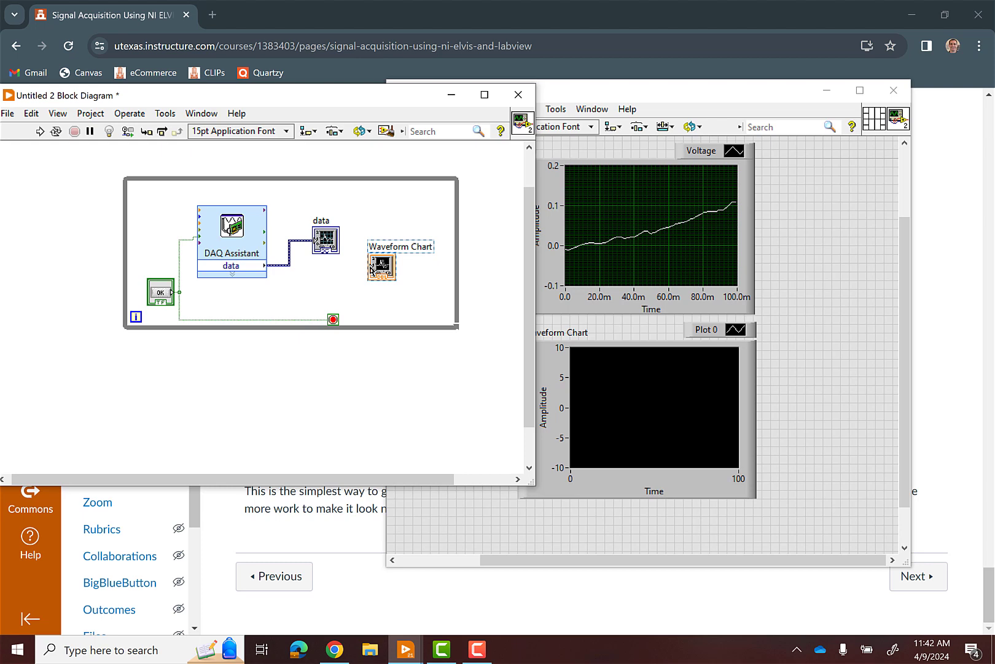
pyautogui.click(387, 296)
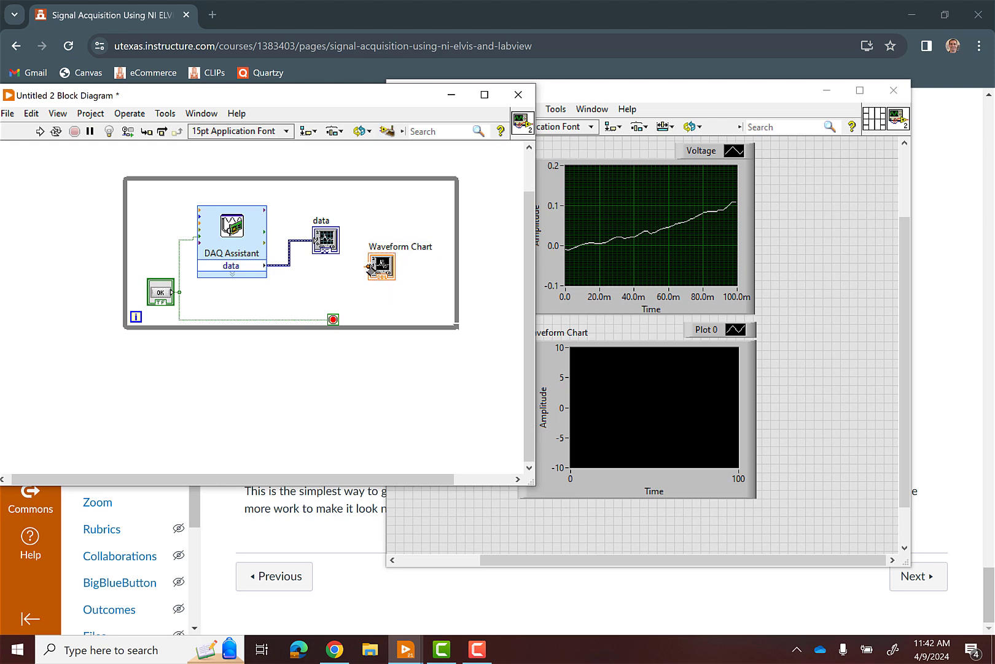
pyautogui.click(371, 267)
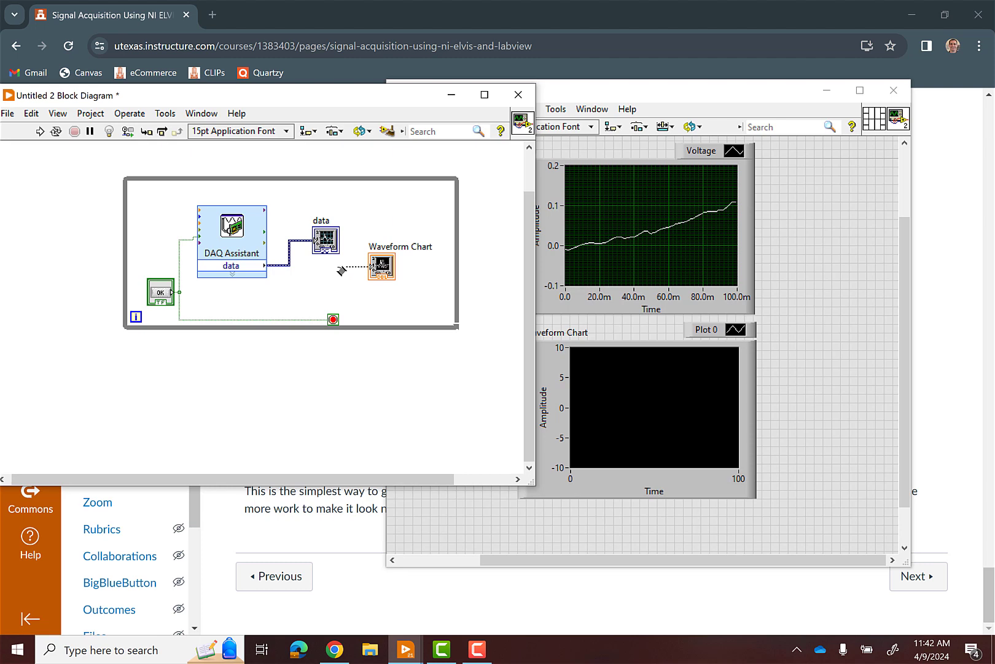
pyautogui.click(286, 266)
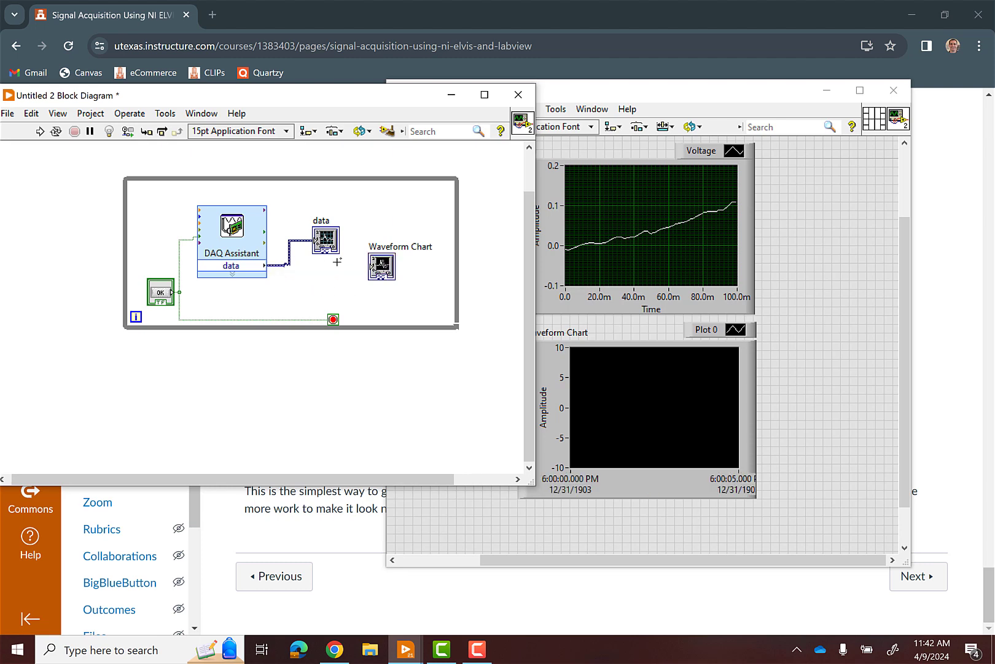
pyautogui.click(456, 287)
pyautogui.click(768, 93)
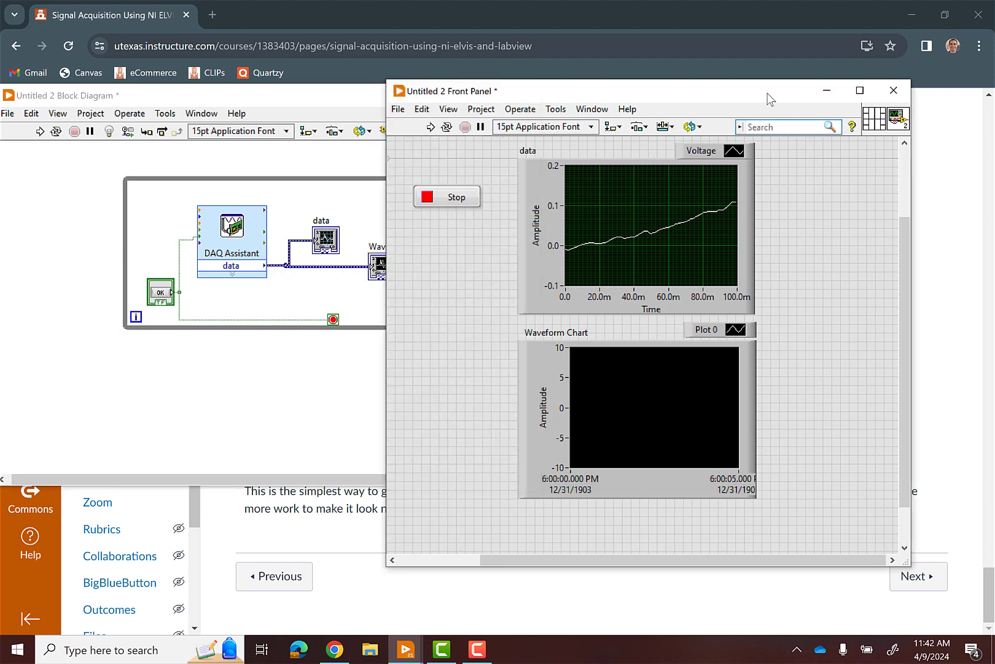
# Step: Run the VI until the chart holds about five seconds of ECG peaks near 0.4 V, then stop it
pyautogui.click(431, 127)
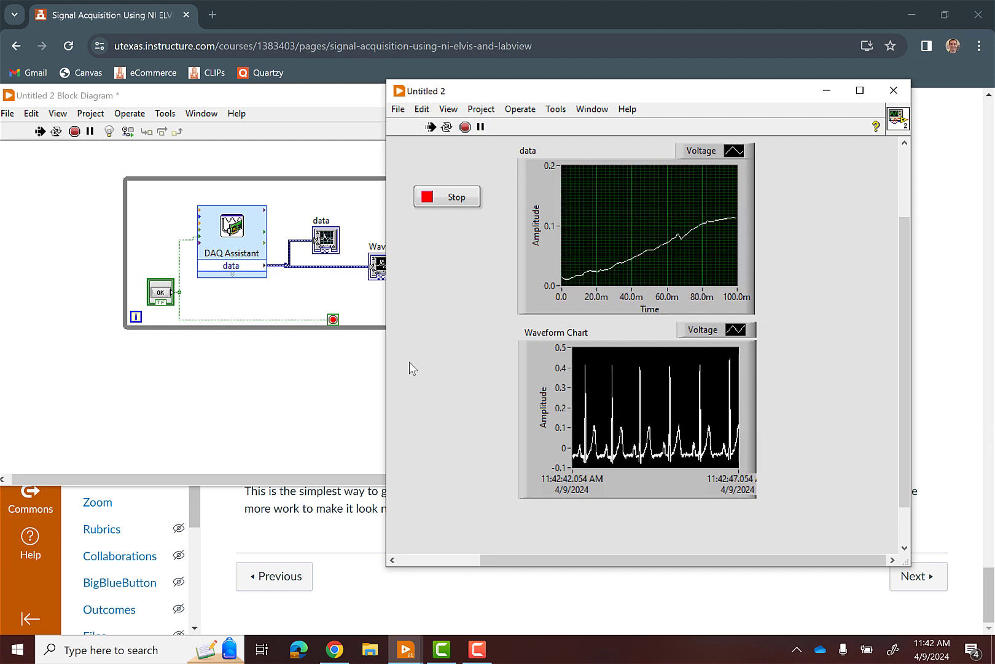
pyautogui.click(441, 197)
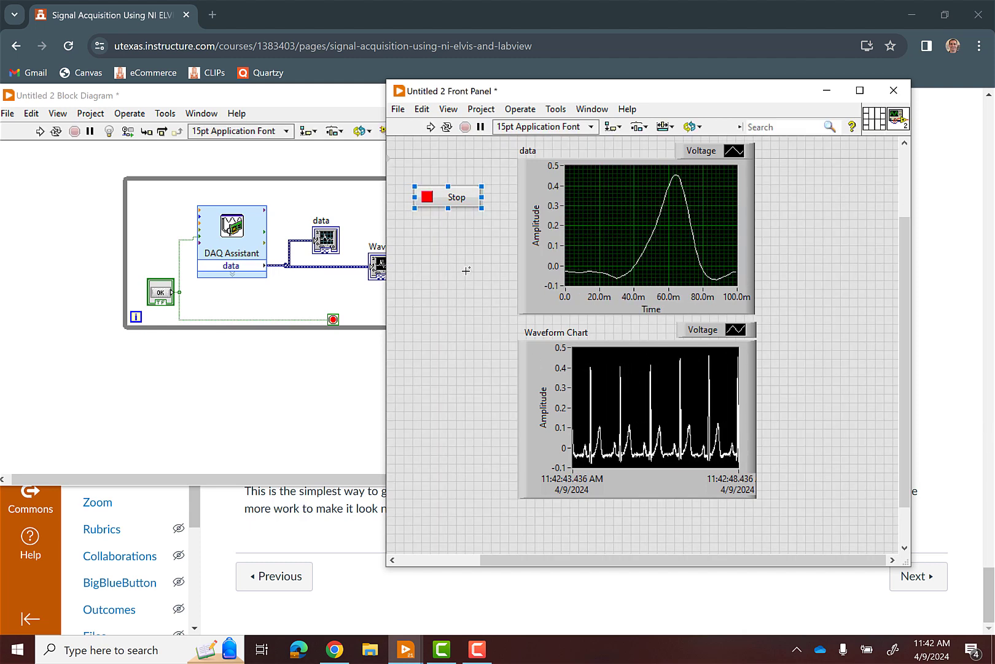
# Step: Delete the original data graph and the broken wire stub it leaves on the block diagram
pyautogui.click(591, 227)
pyautogui.press('Delete')
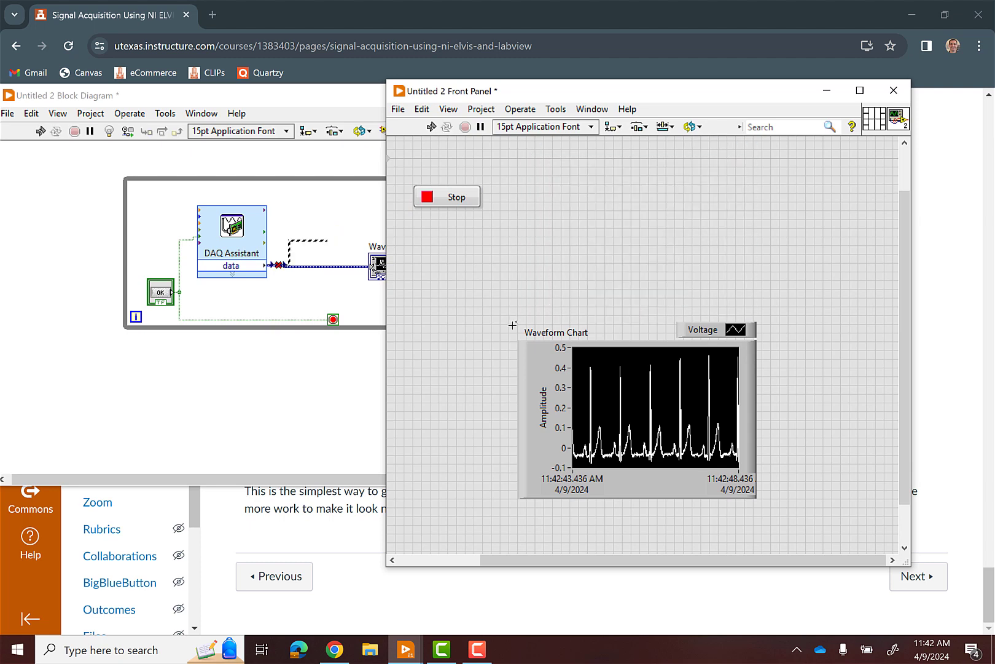
pyautogui.click(315, 246)
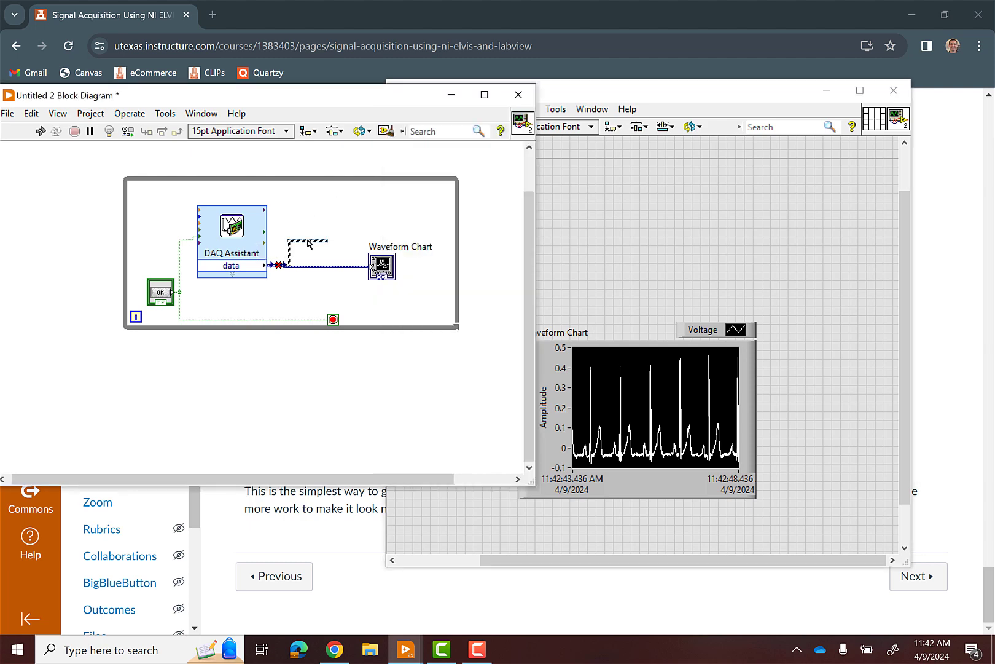
pyautogui.press('Delete')
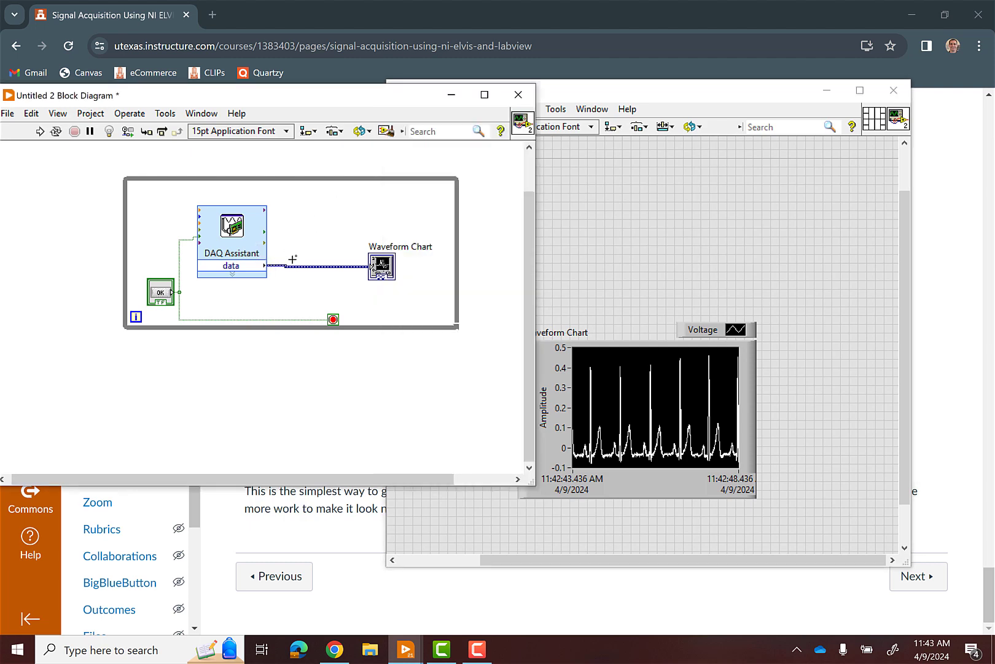
# Step: Move the Waveform Chart up beside Stop, widen the front panel, and stretch the chart to fill it
pyautogui.click(619, 133)
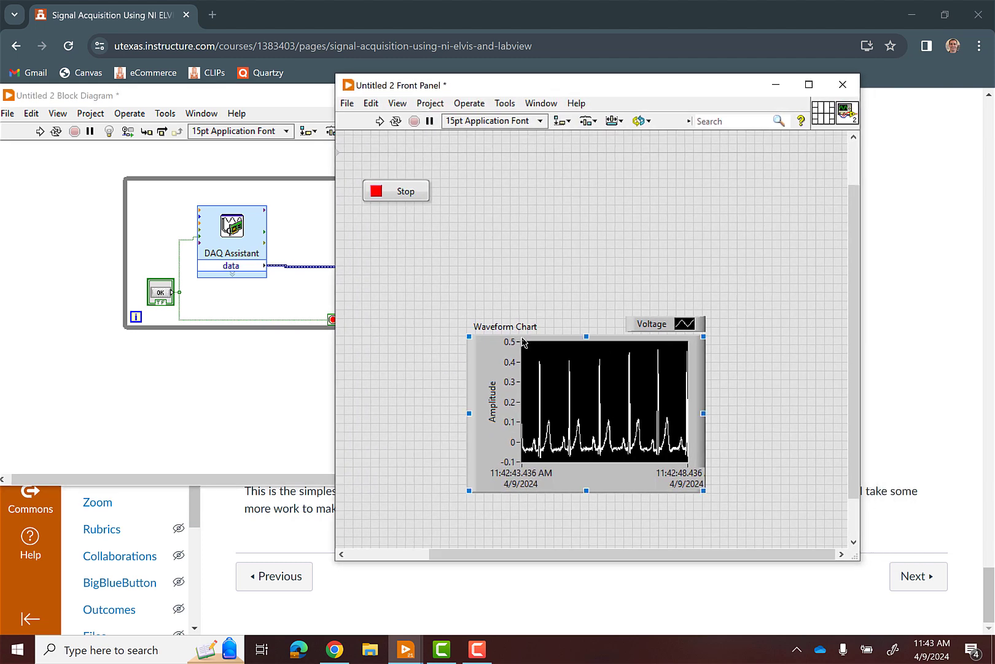
pyautogui.moveTo(524, 342); pyautogui.dragTo(506, 179)
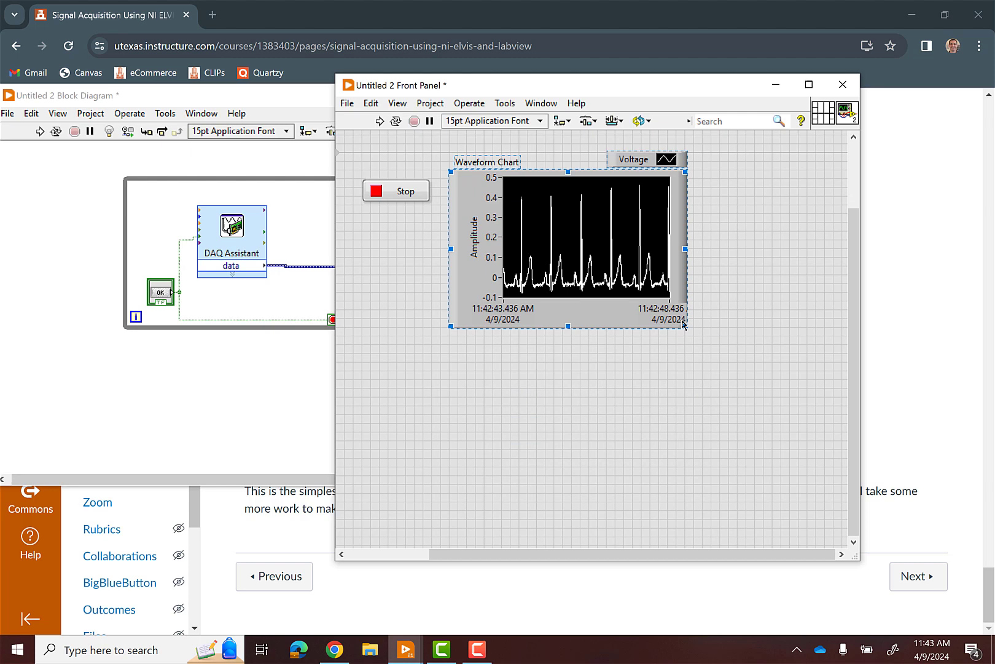
pyautogui.moveTo(692, 334); pyautogui.dragTo(833, 465)
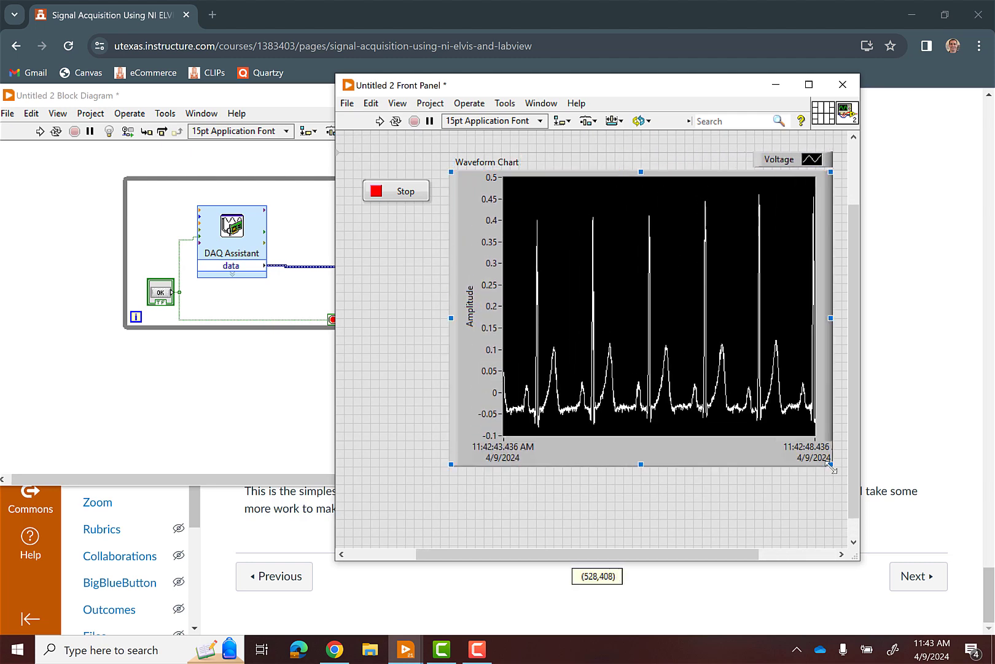
pyautogui.moveTo(901, 452); pyautogui.dragTo(958, 454)
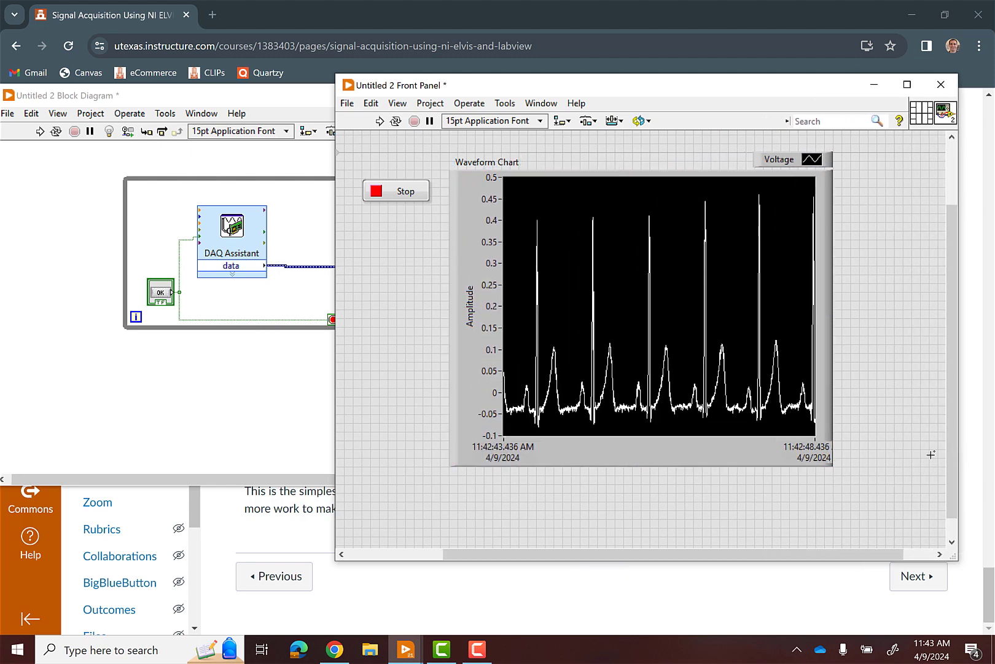
pyautogui.moveTo(831, 462); pyautogui.dragTo(918, 499)
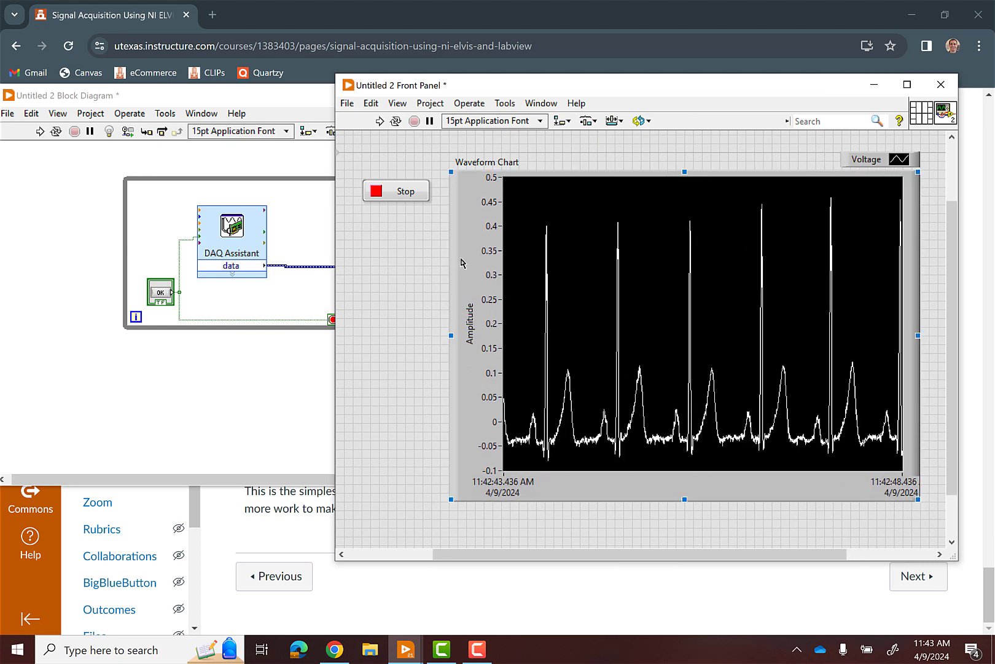
pyautogui.rightClick(462, 238)
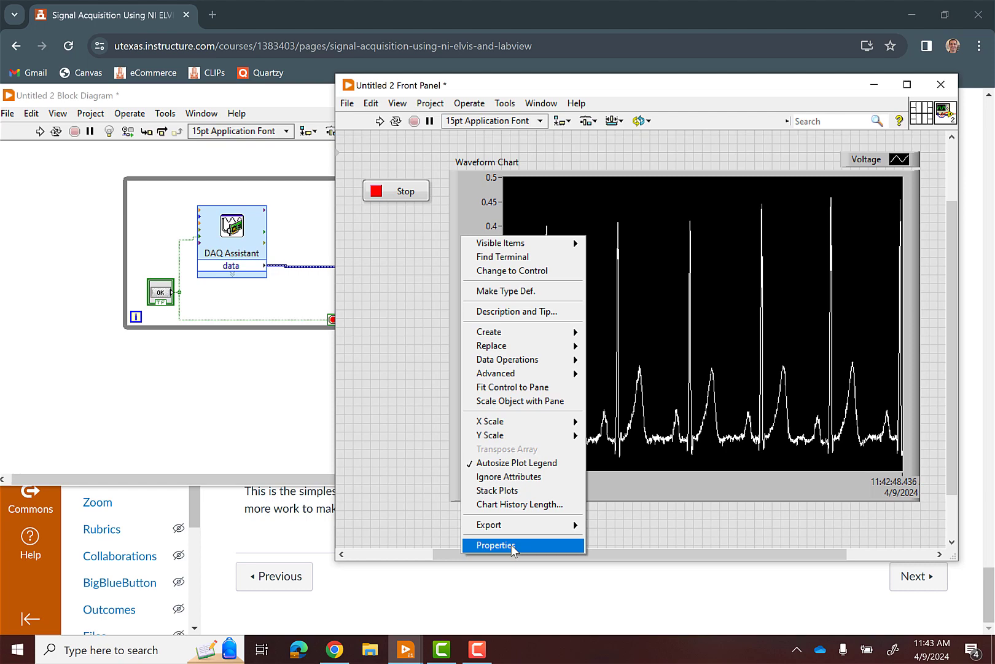
# Step: In the chart's Properties Appearance settings, rename its label to 'ECG Chart'
pyautogui.click(496, 545)
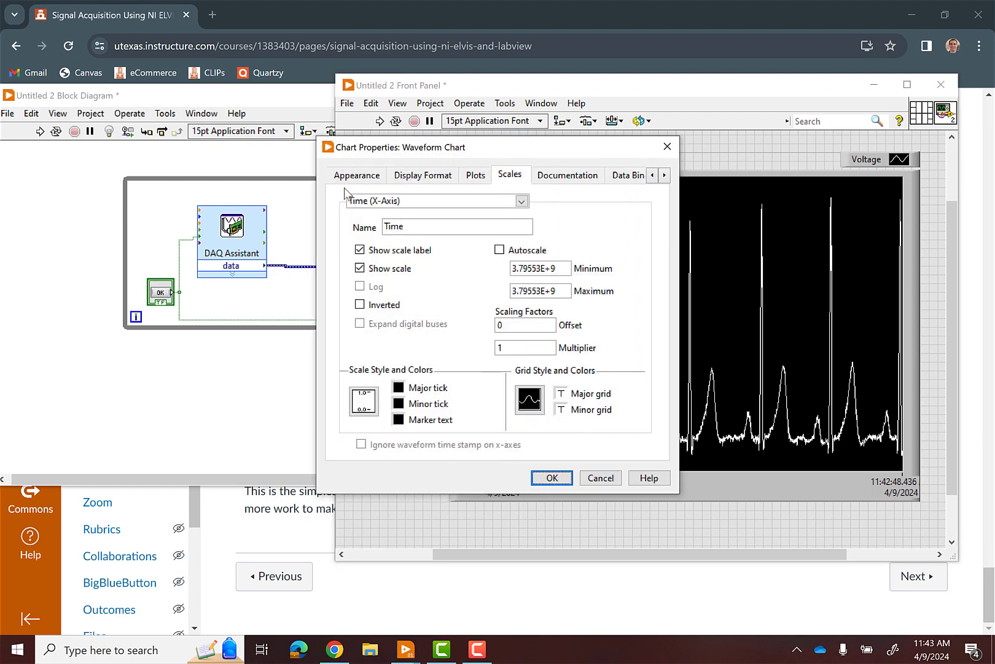
pyautogui.click(355, 176)
pyautogui.moveTo(507, 153); pyautogui.dragTo(658, 188)
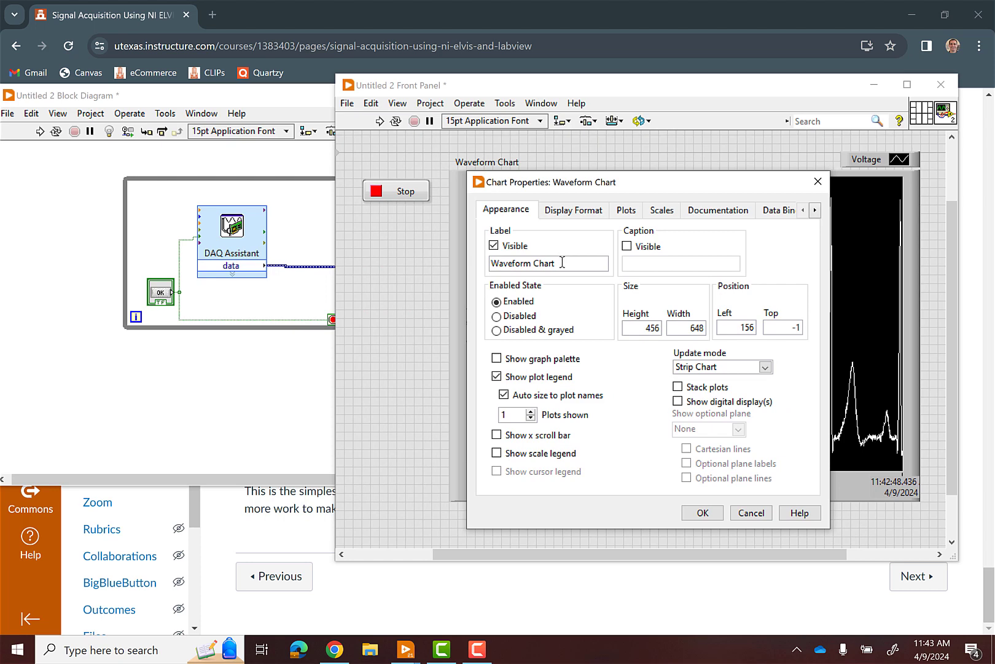
pyautogui.click(494, 246)
pyautogui.click(493, 245)
pyautogui.moveTo(555, 264); pyautogui.dragTo(464, 261)
pyautogui.write('ECG Chart')
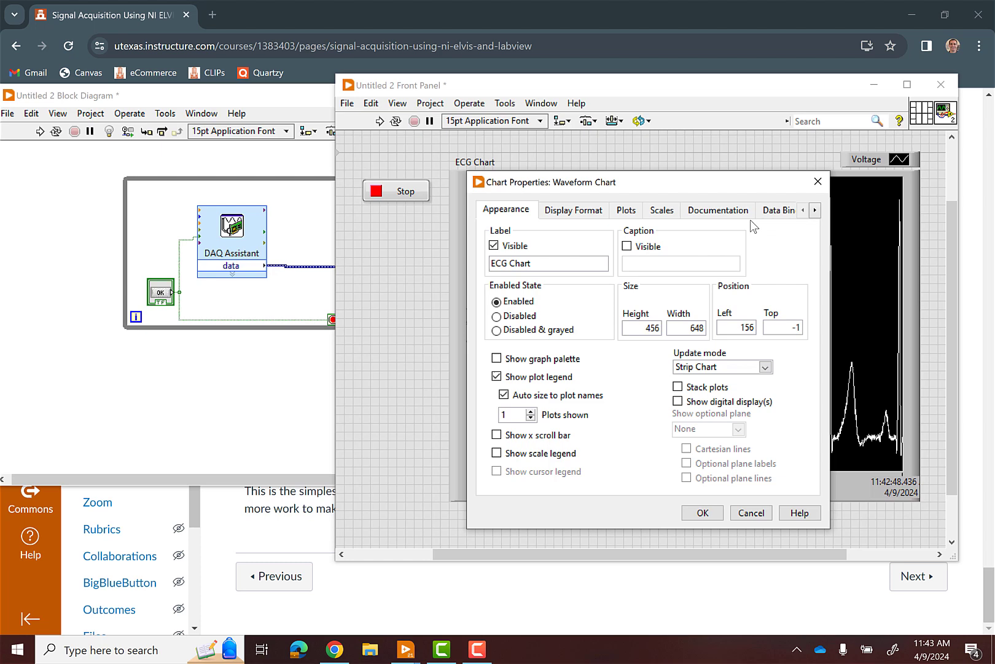
# Step: Hide the plot legend and keep the Strip Chart update mode
pyautogui.click(497, 377)
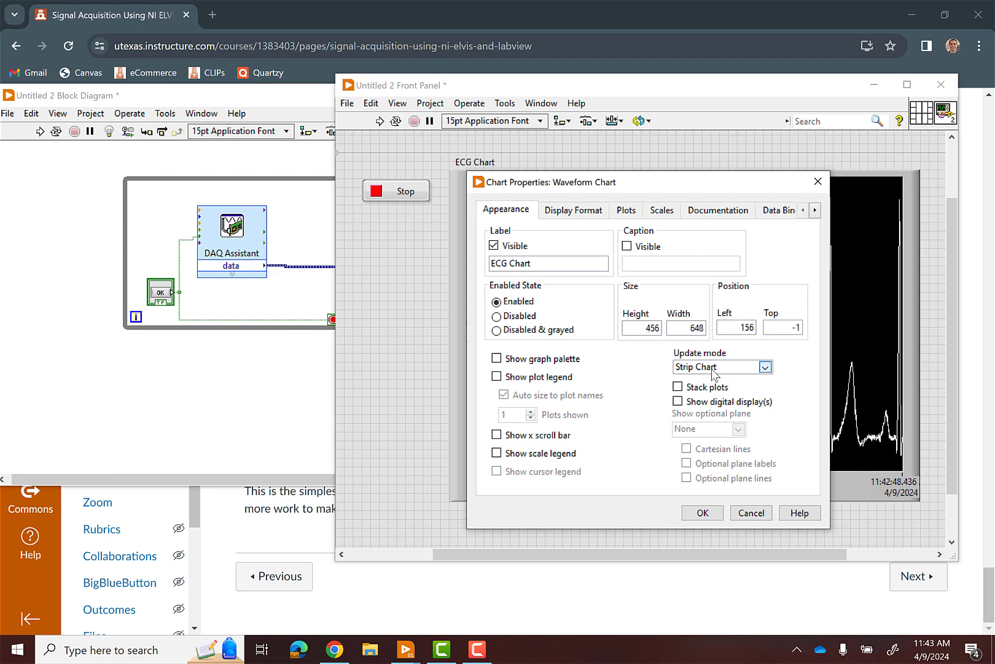
pyautogui.click(712, 369)
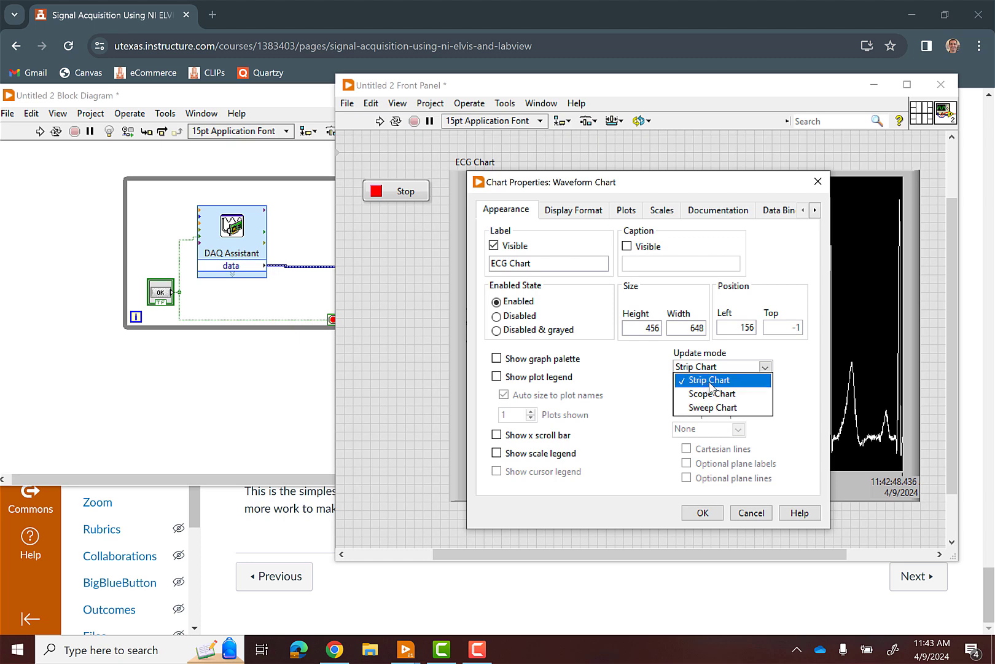
pyautogui.click(710, 381)
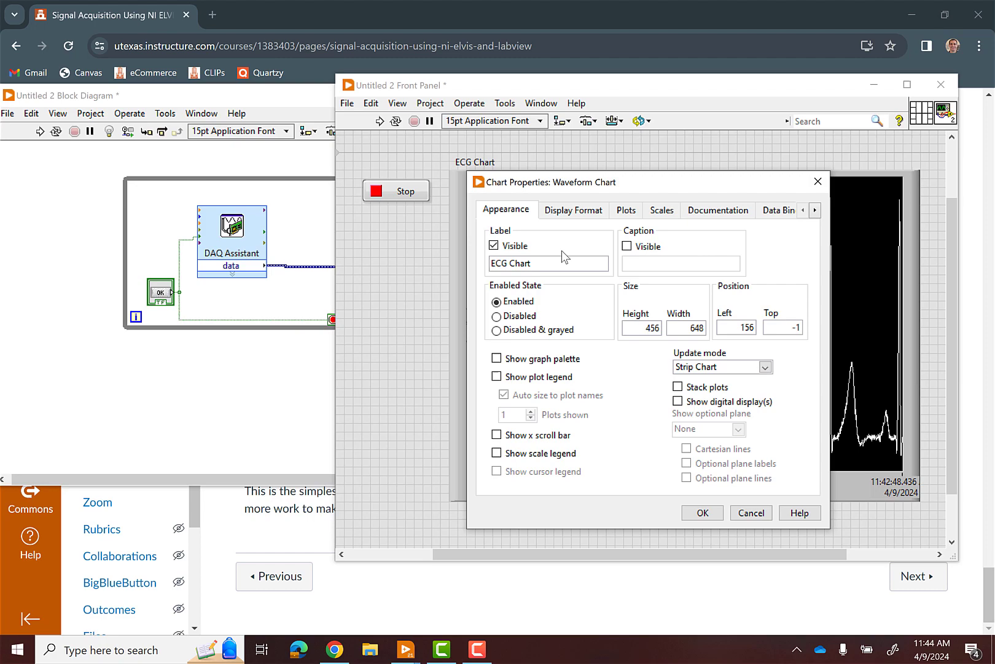
pyautogui.click(571, 210)
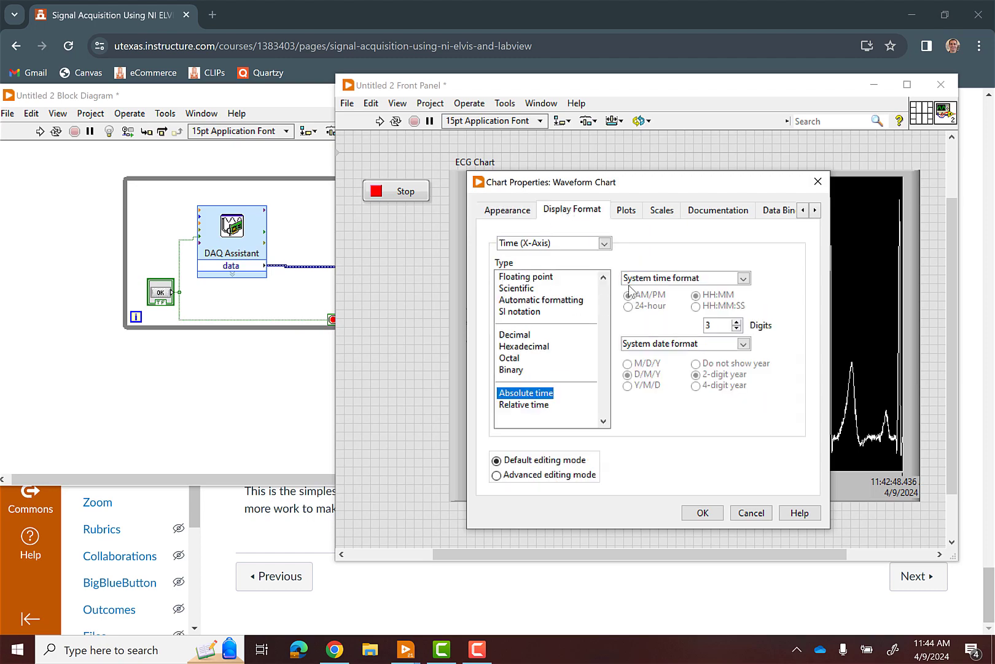
# Step: Give the Time (X-Axis) a custom 24-hour HH:MM:SS format with the date set to unused
pyautogui.moveTo(687, 188); pyautogui.dragTo(660, 121)
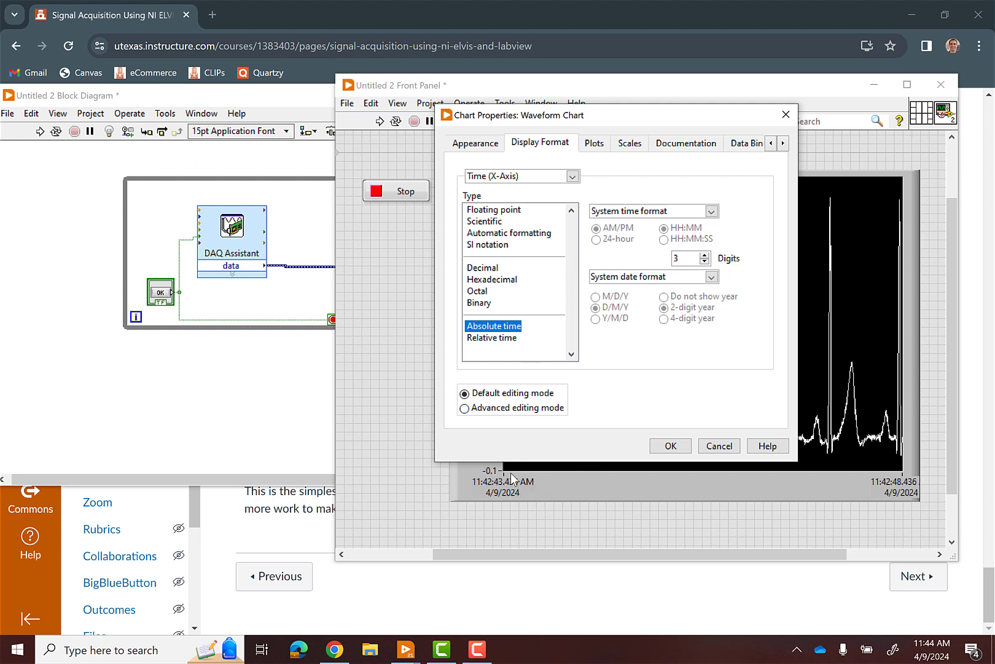
pyautogui.click(656, 214)
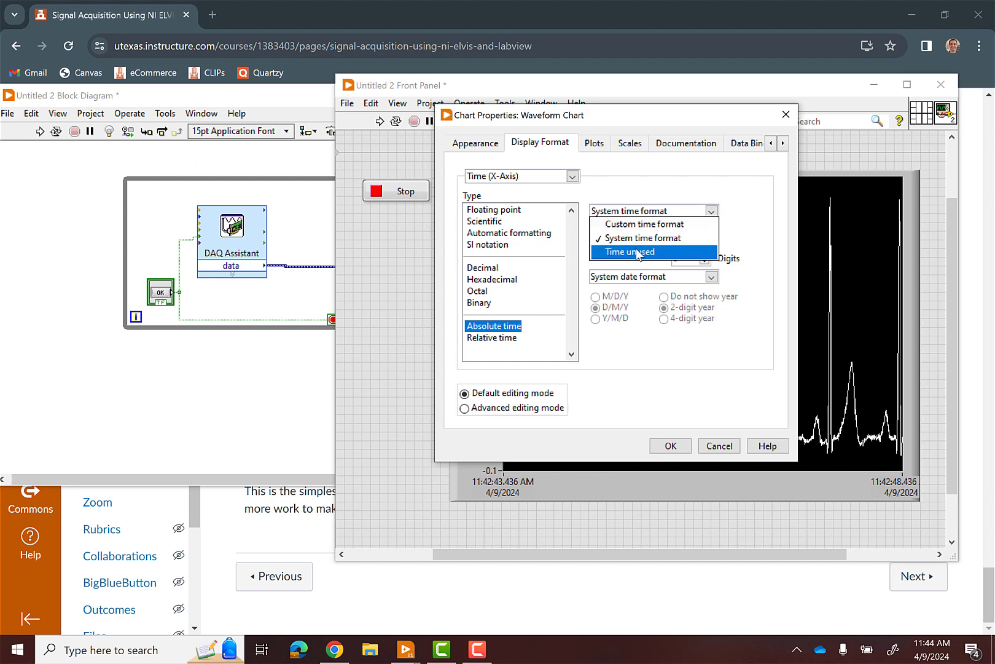
pyautogui.click(641, 225)
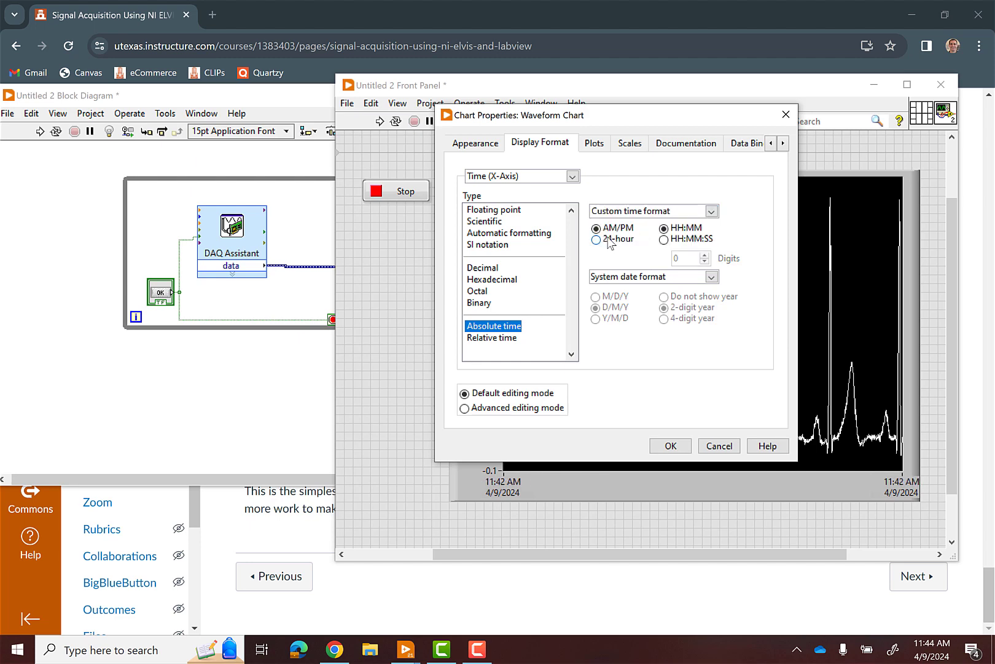
pyautogui.click(676, 241)
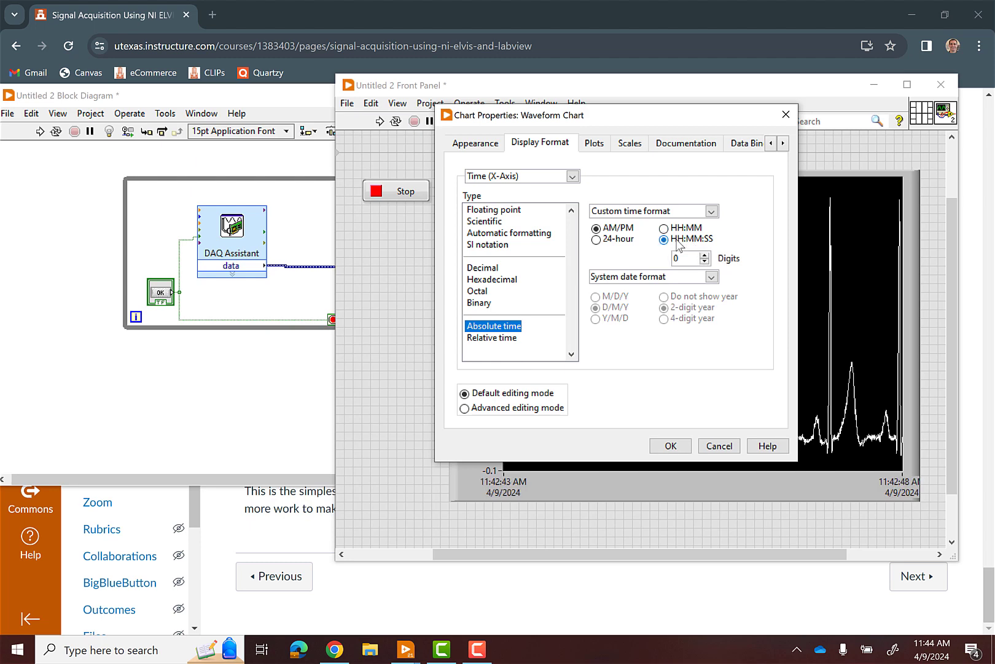
pyautogui.click(599, 241)
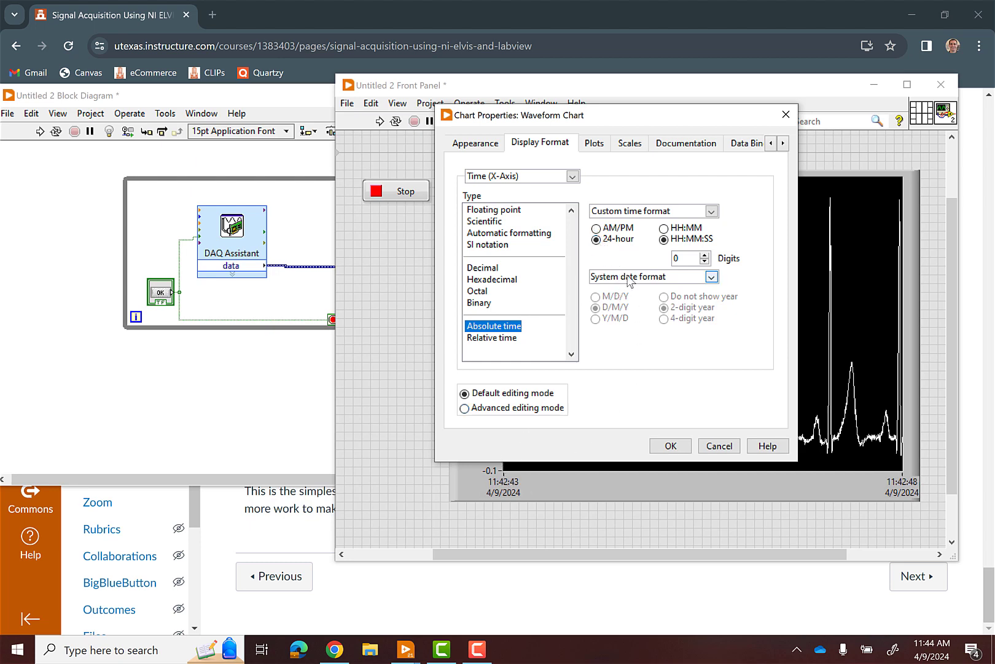
pyautogui.click(711, 276)
pyautogui.click(619, 318)
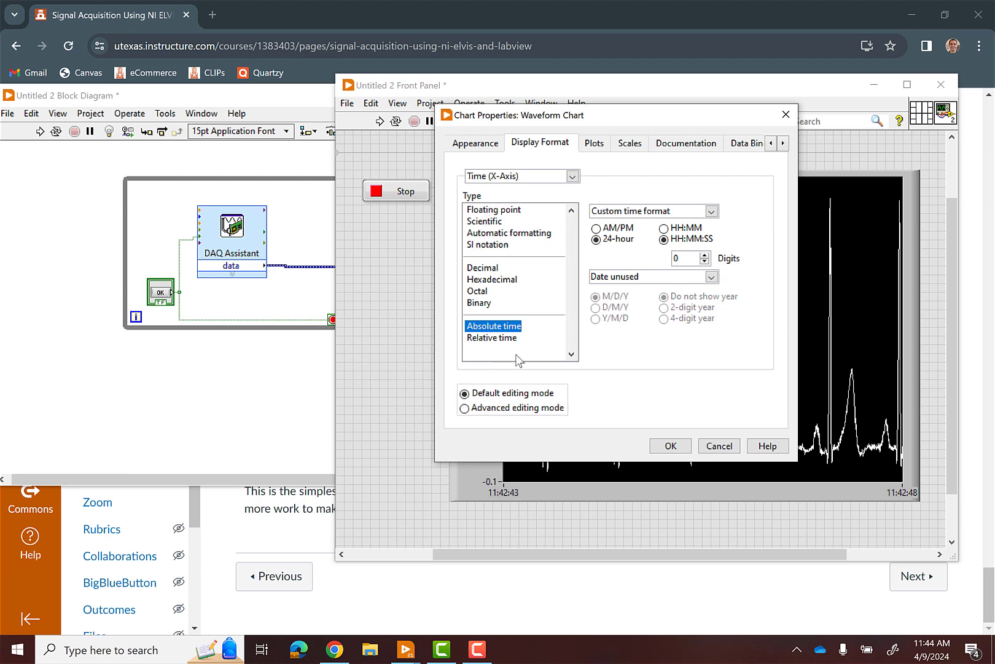
pyautogui.click(596, 144)
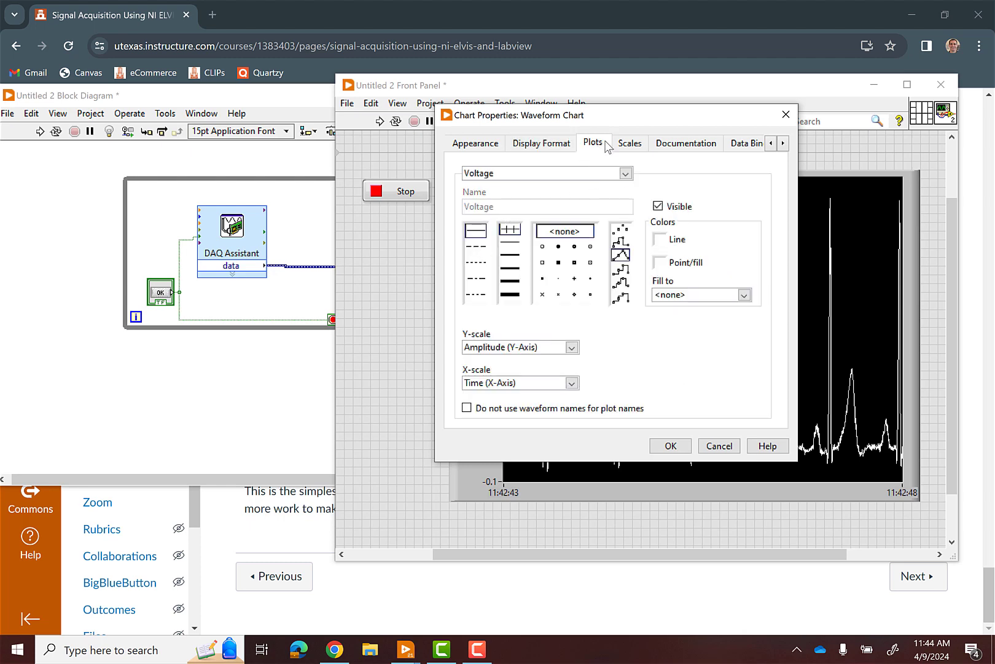
# Step: Try dotted and thicker line styles on the Voltage trace, then return to the thin solid line
pyautogui.moveTo(637, 117); pyautogui.dragTo(621, 117)
pyautogui.click(460, 261)
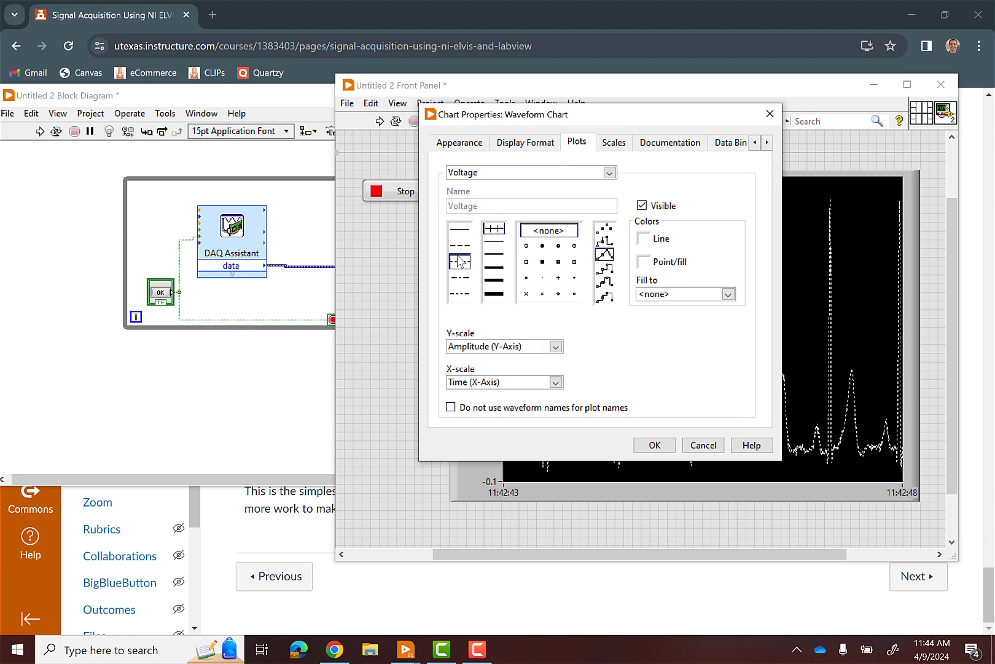
pyautogui.click(461, 230)
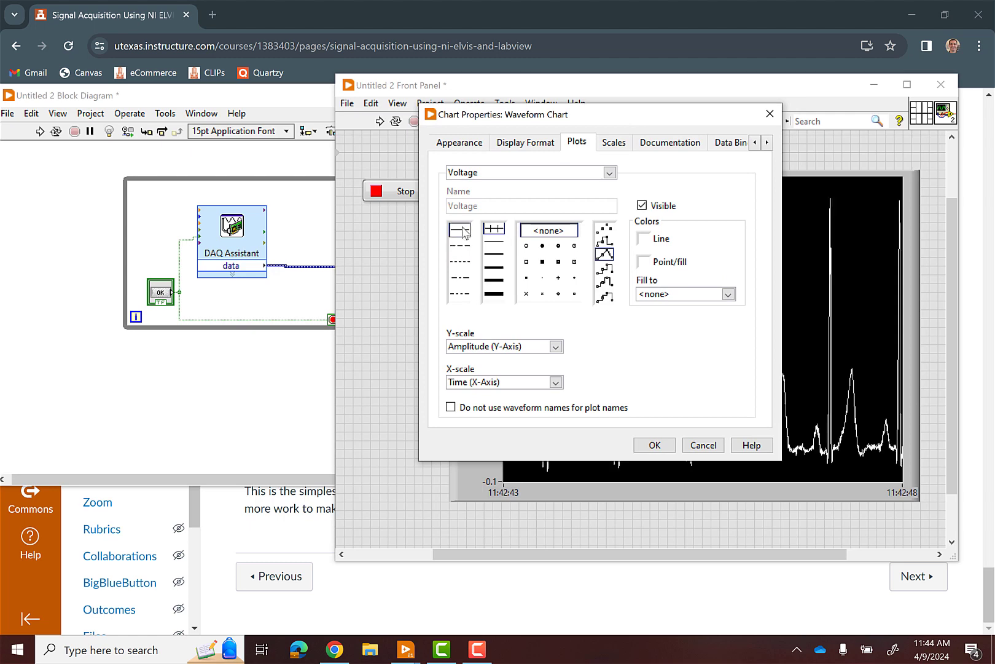
pyautogui.click(494, 254)
pyautogui.click(494, 268)
pyautogui.click(494, 229)
# Step: Try square point markers, set the points back to <none>, and go to the Scales settings
pyautogui.click(558, 261)
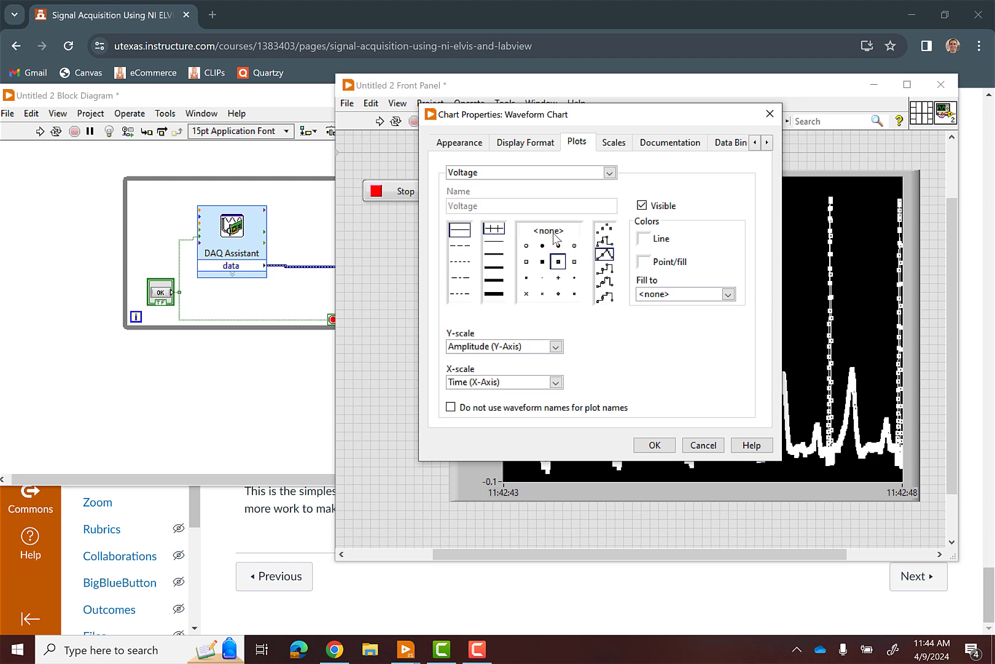
pyautogui.click(555, 234)
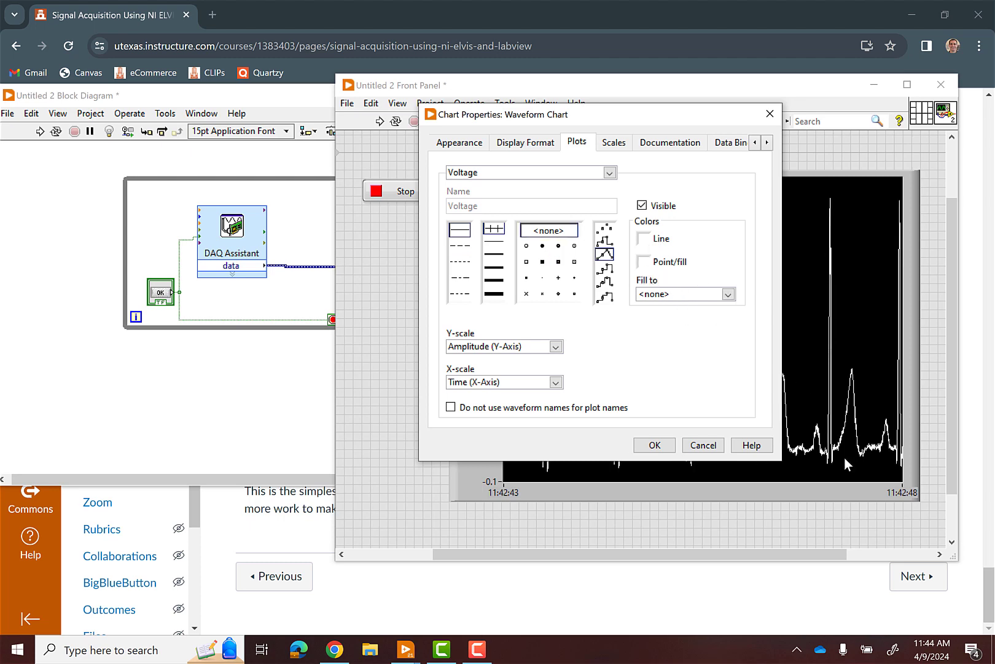
pyautogui.click(610, 146)
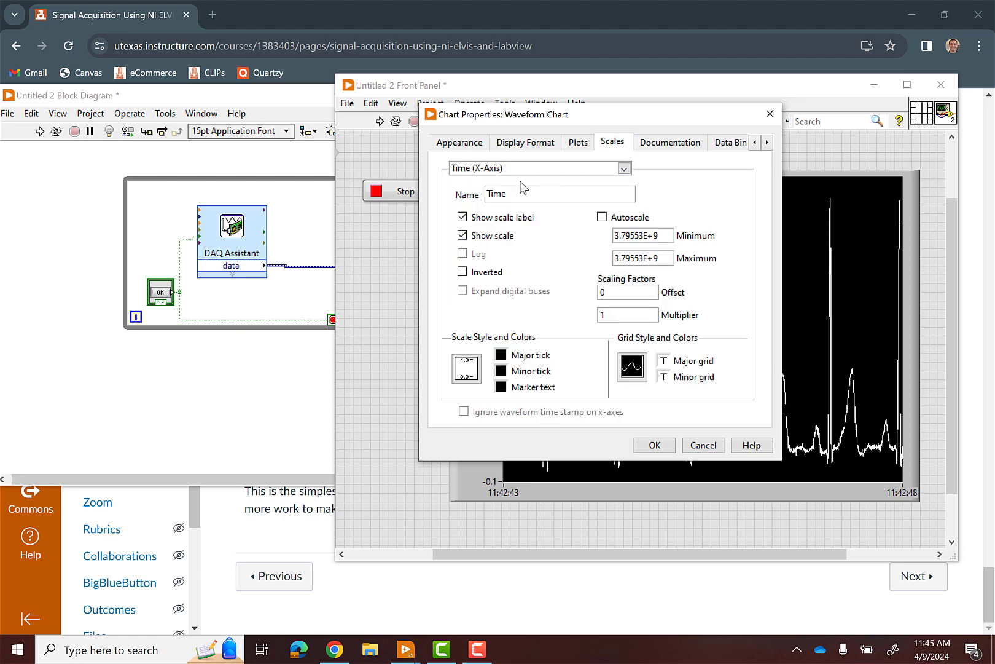
# Step: Select the Amplitude (Y-Axis), turn off autoscale and set its minimum to -0.15
pyautogui.moveTo(639, 117); pyautogui.dragTo(715, 116)
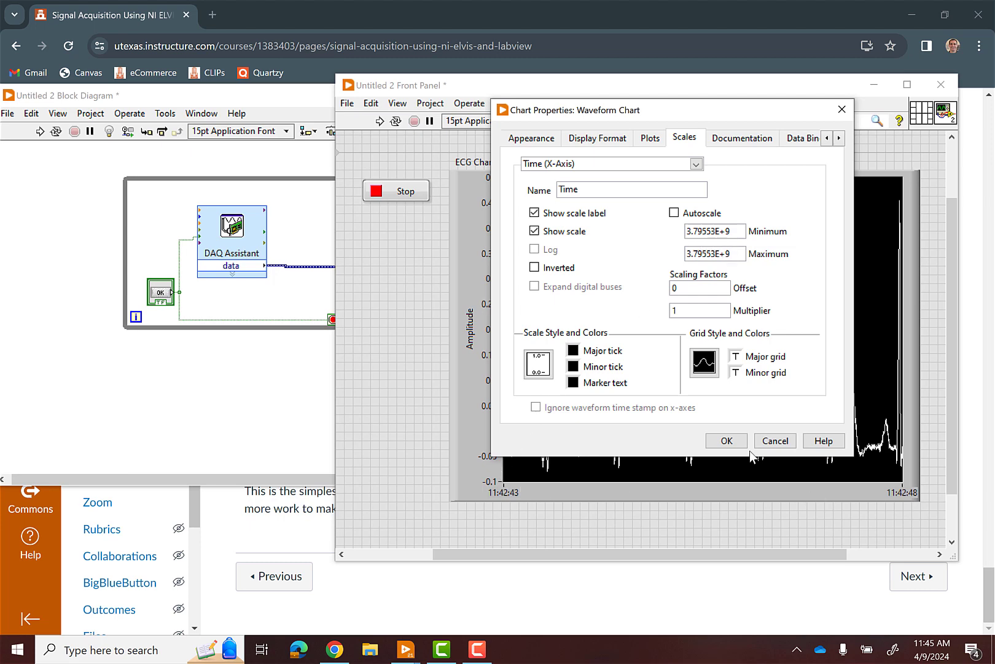
pyautogui.click(595, 166)
pyautogui.click(566, 190)
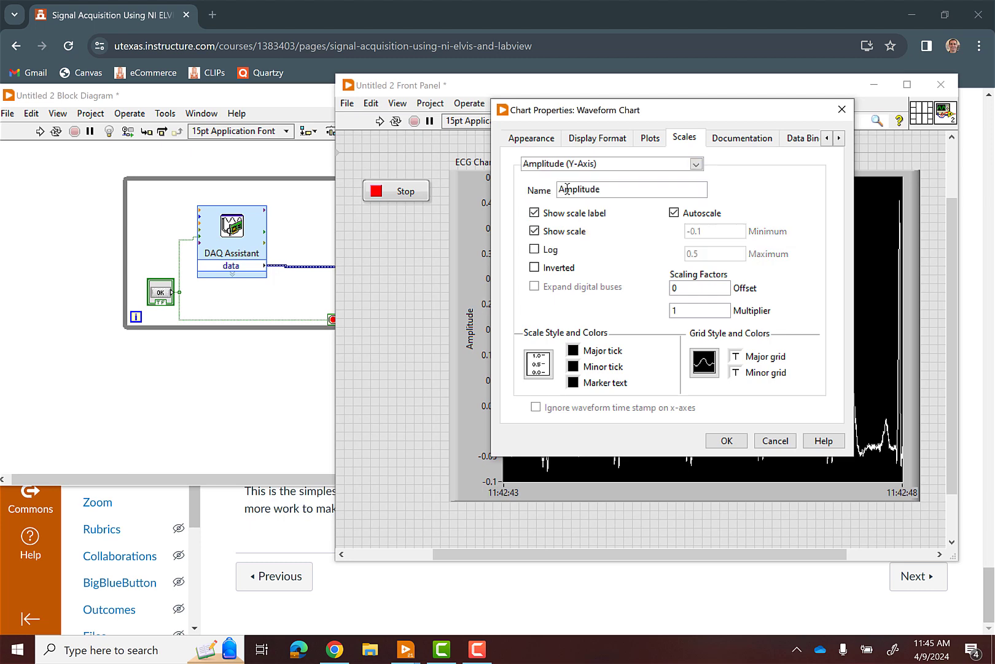
pyautogui.moveTo(633, 110); pyautogui.dragTo(727, 113)
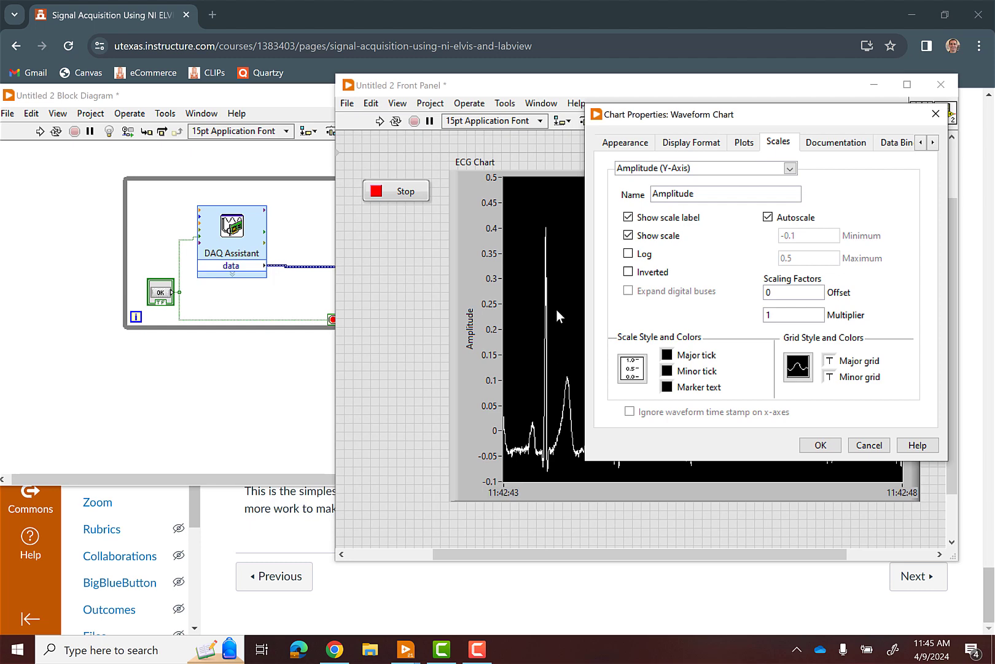
pyautogui.click(768, 217)
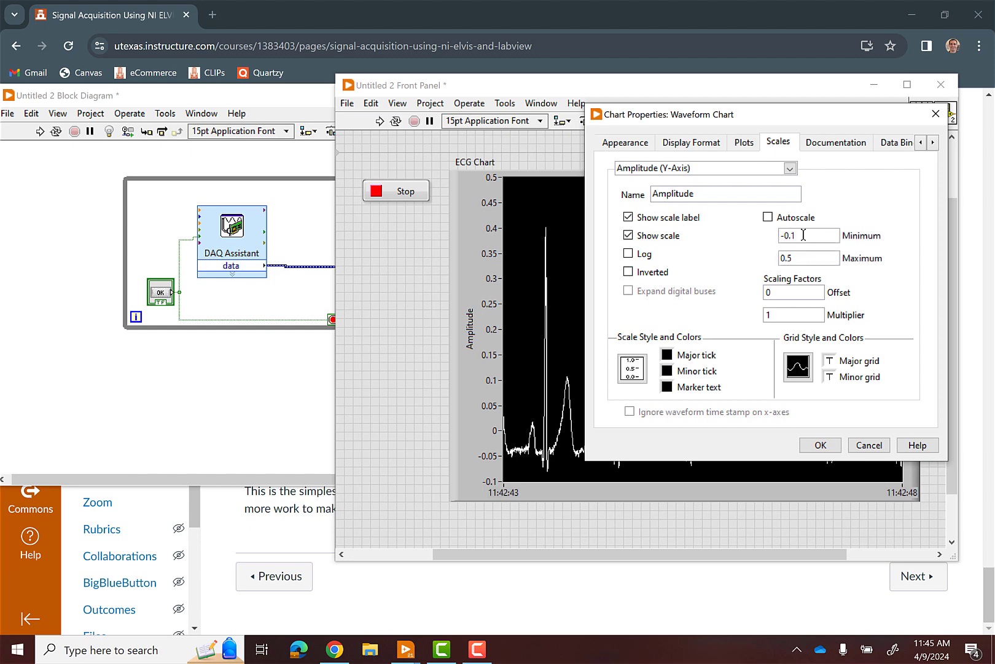
pyautogui.write('5')
pyautogui.click(801, 260)
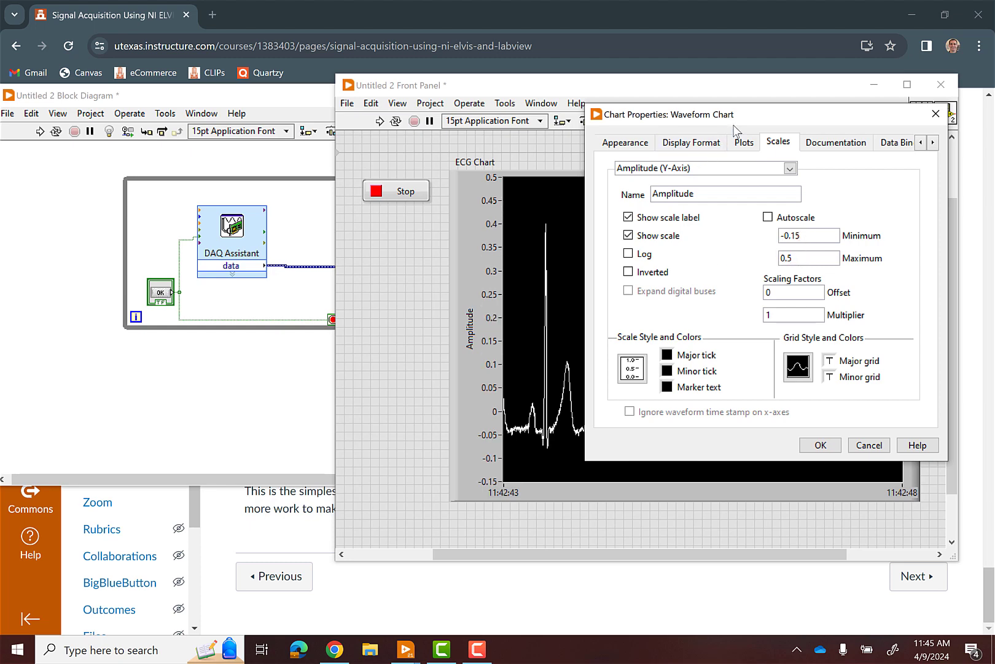
# Step: Hide the amplitude axis scale and its scale label
pyautogui.moveTo(746, 124)
pyautogui.mouseDown()
pyautogui.moveTo(589, 230)
pyautogui.moveTo(567, 296)
pyautogui.moveTo(687, 246)
pyautogui.moveTo(699, 231)
pyautogui.moveTo(666, 217)
pyautogui.moveTo(671, 168)
pyautogui.moveTo(735, 156)
pyautogui.mouseUp()
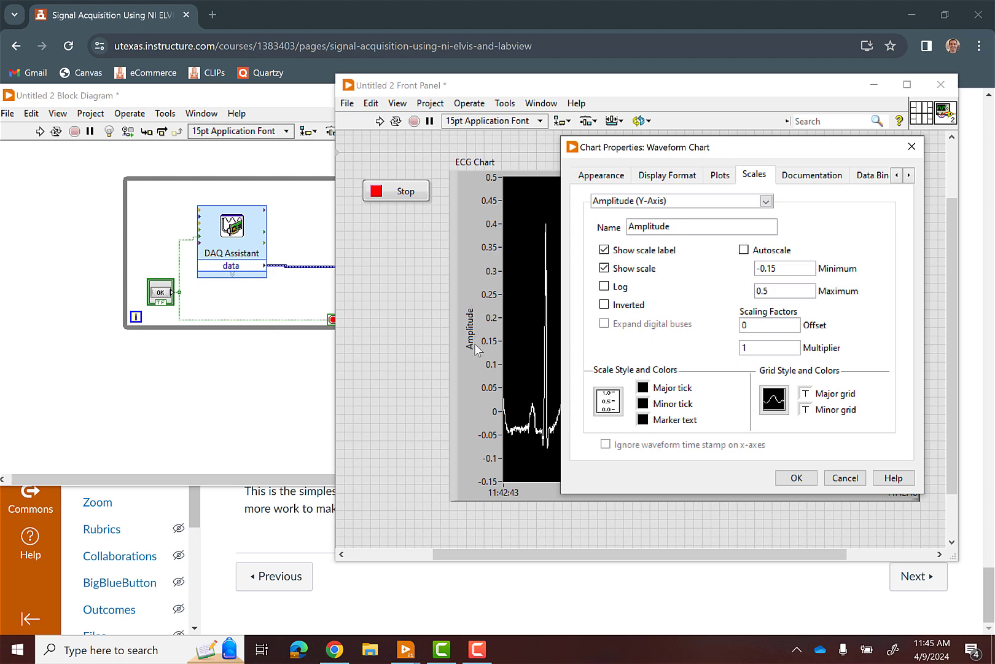
pyautogui.click(604, 250)
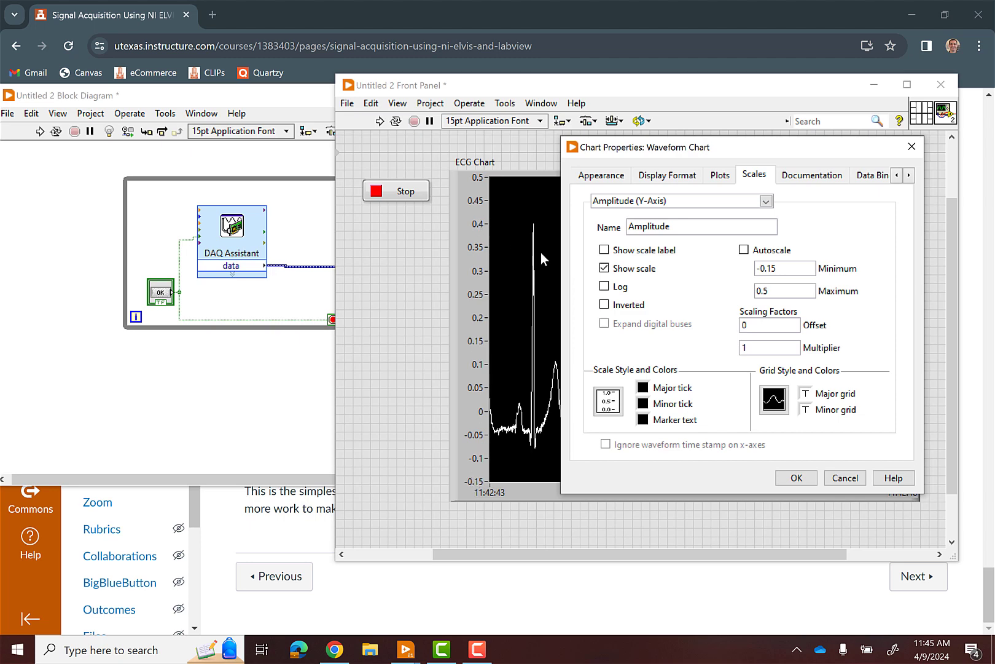
pyautogui.click(604, 267)
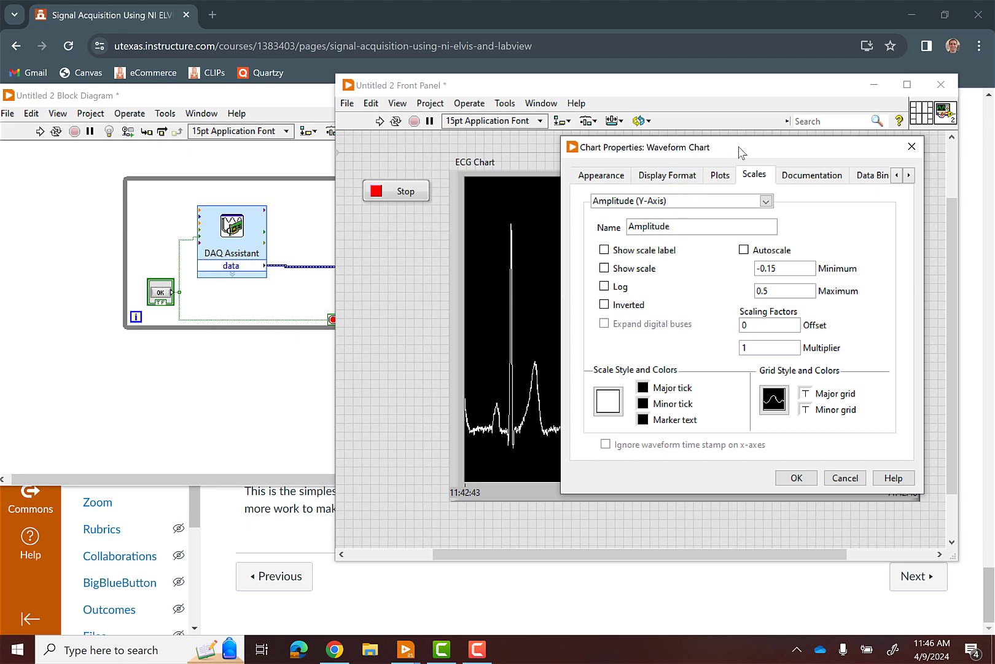
pyautogui.moveTo(739, 152); pyautogui.dragTo(639, 154)
# Step: Hide the Time (X-Axis) scale and its scale label
pyautogui.click(665, 203)
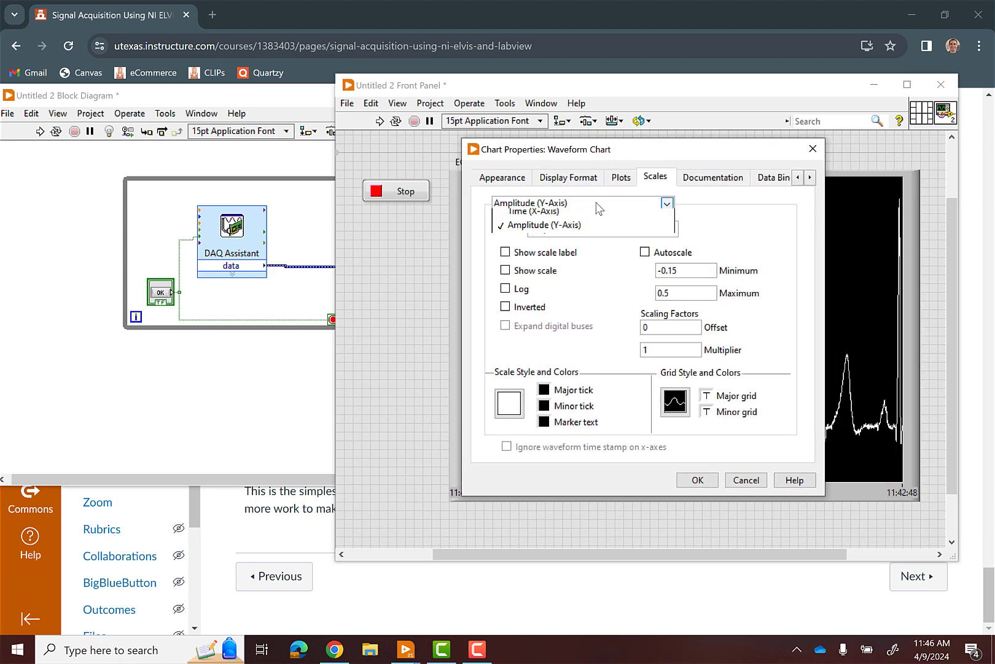
pyautogui.click(566, 216)
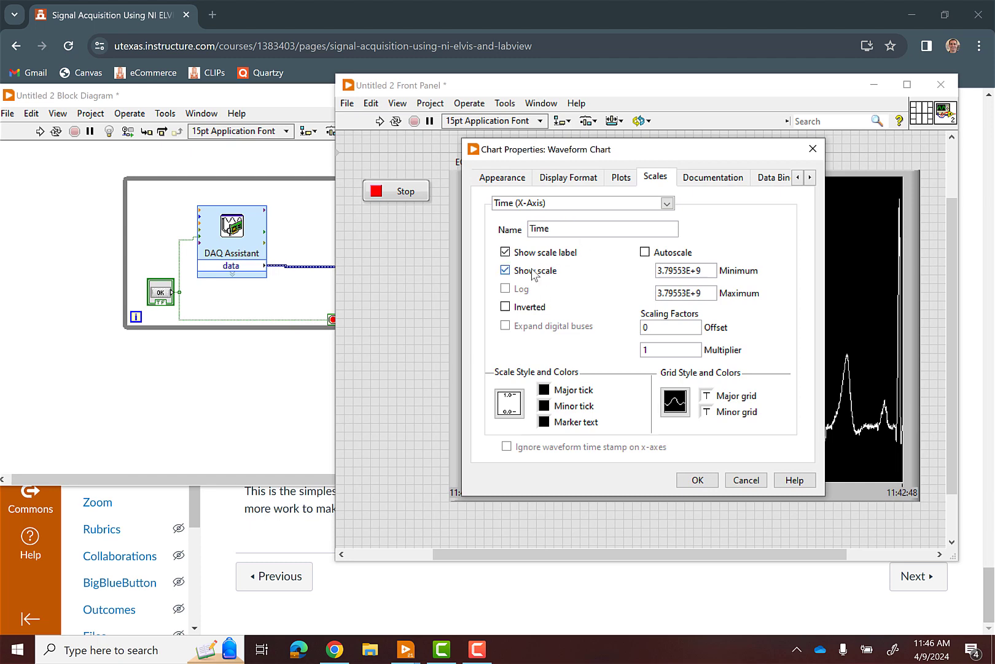
pyautogui.moveTo(667, 147); pyautogui.dragTo(750, 143)
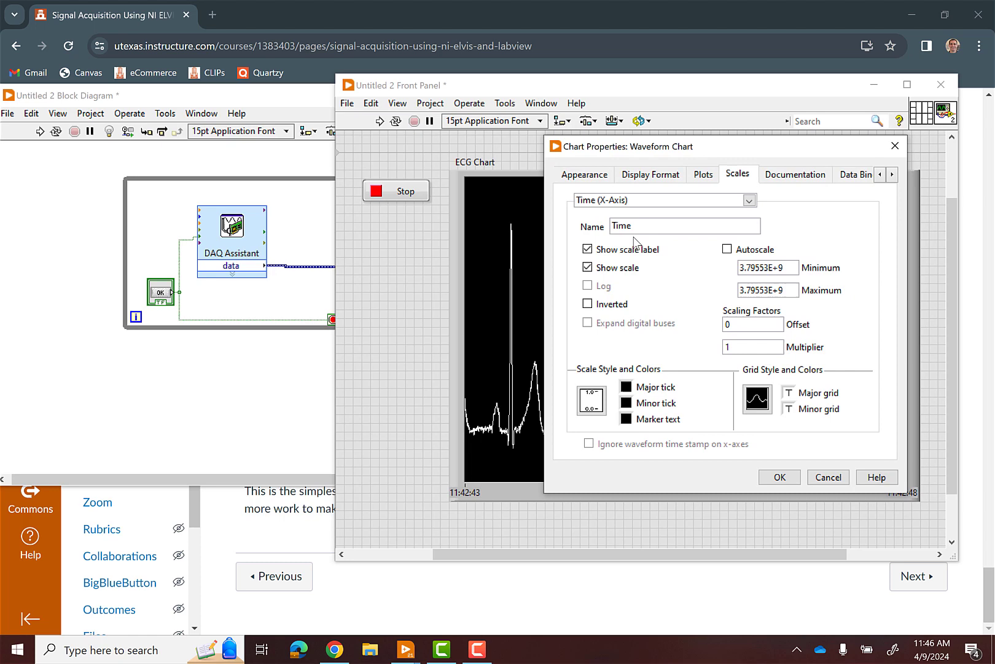
pyautogui.click(588, 249)
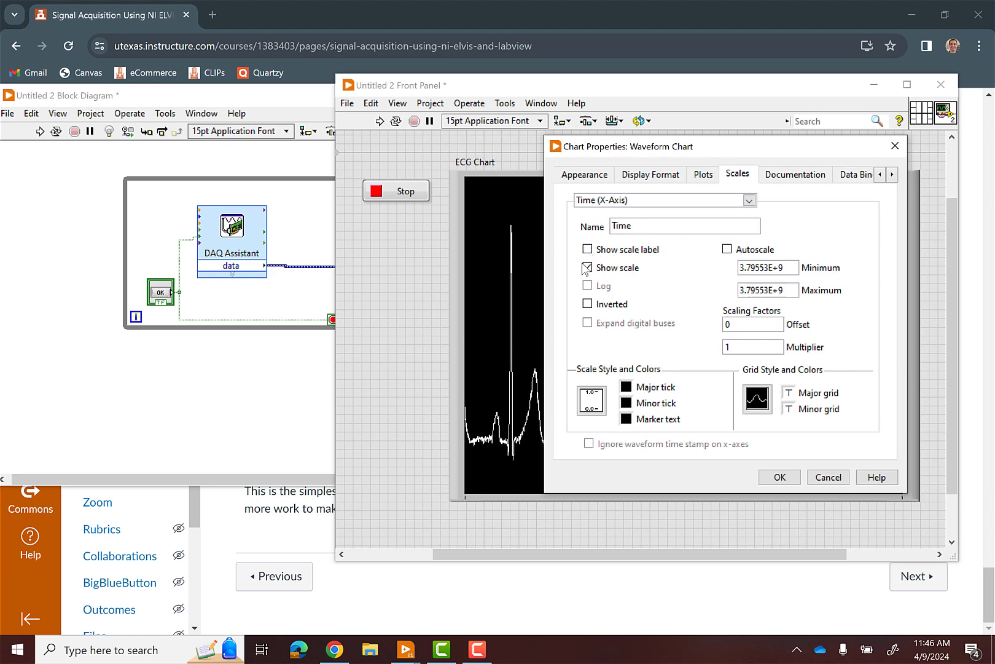
pyautogui.click(587, 268)
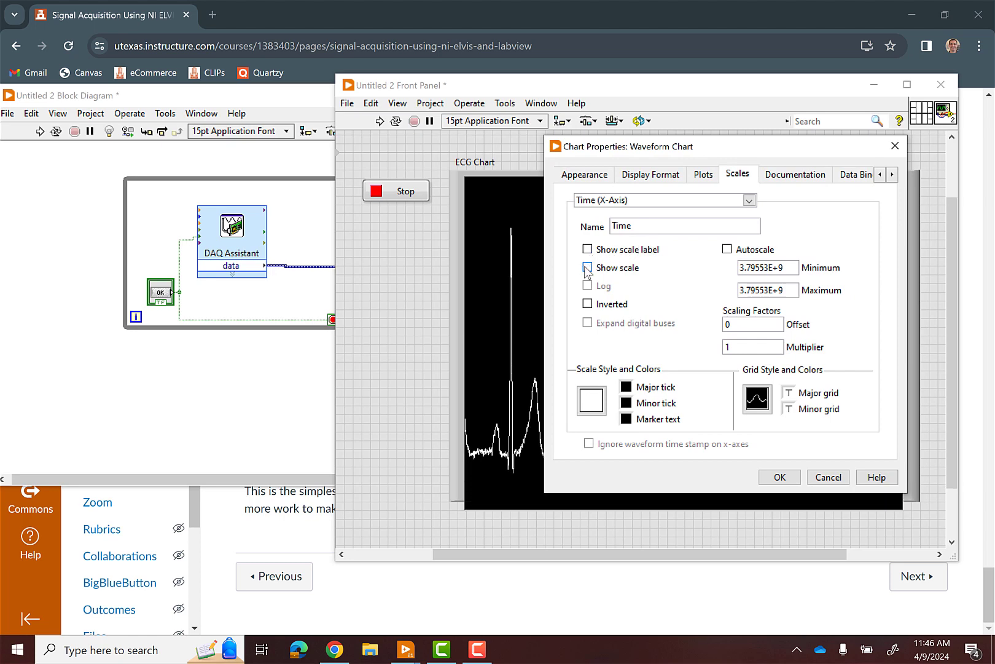
pyautogui.click(587, 268)
pyautogui.click(587, 267)
# Step: Apply the axis changes with OK and shorten the ECG chart slightly from its bottom edge
pyautogui.click(779, 477)
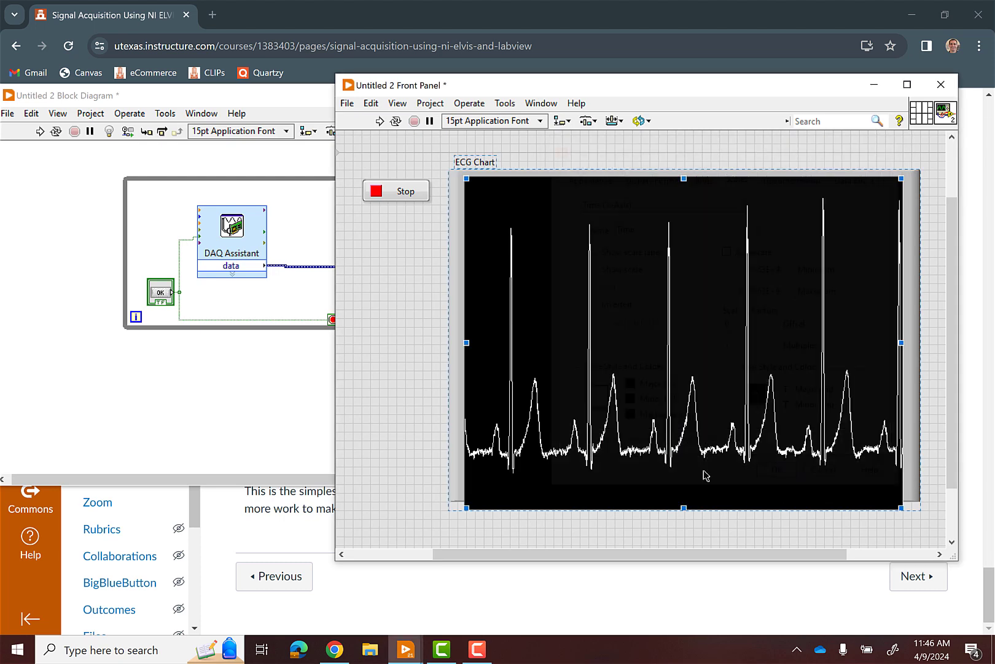
pyautogui.moveTo(684, 508); pyautogui.dragTo(683, 490)
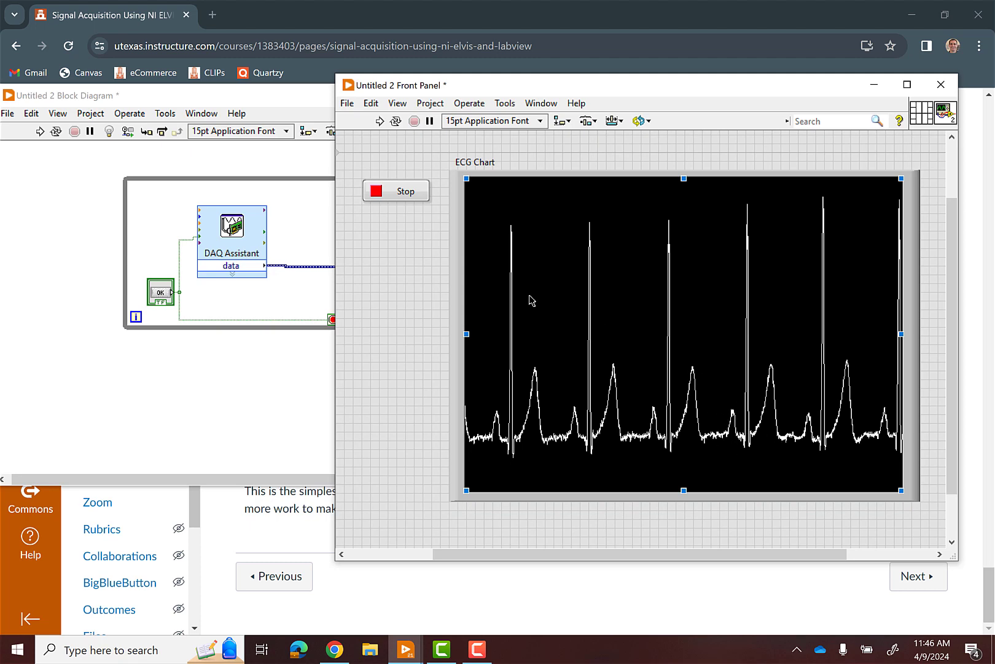
pyautogui.click(398, 186)
# Step: Run and stop the VI, fix the chart's time axis from 0 to 3, then run it again
pyautogui.click(380, 121)
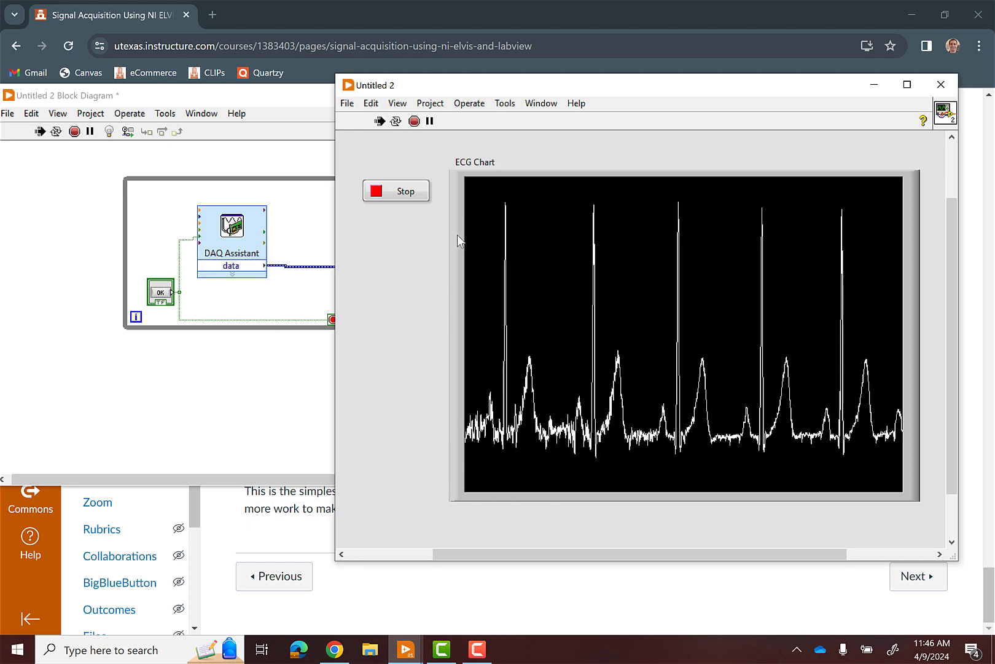
pyautogui.click(397, 191)
pyautogui.rightClick(540, 466)
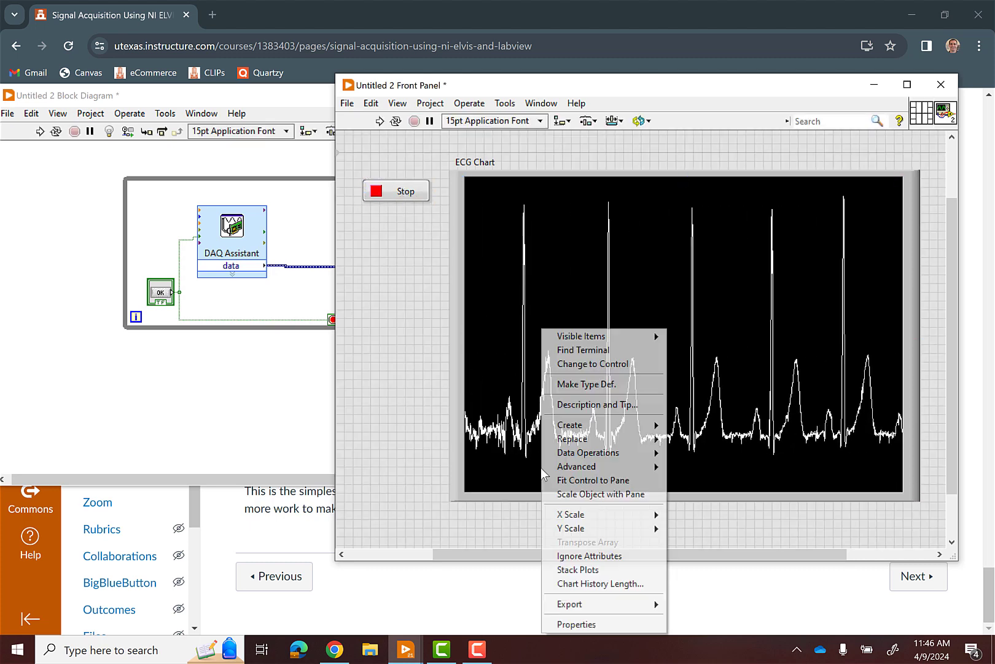
pyautogui.moveTo(544, 469)
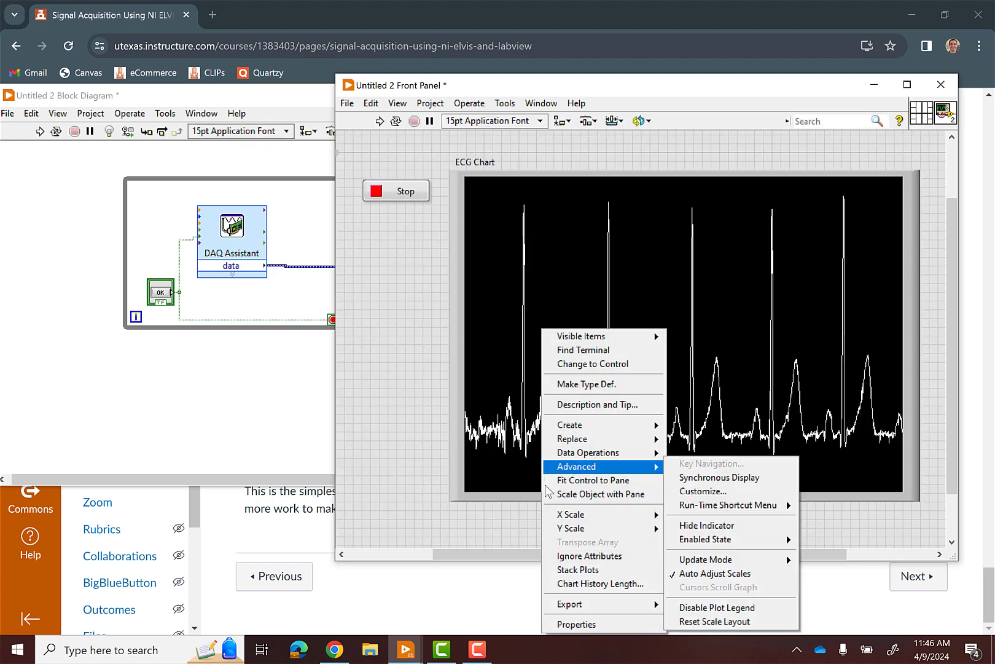
pyautogui.click(571, 624)
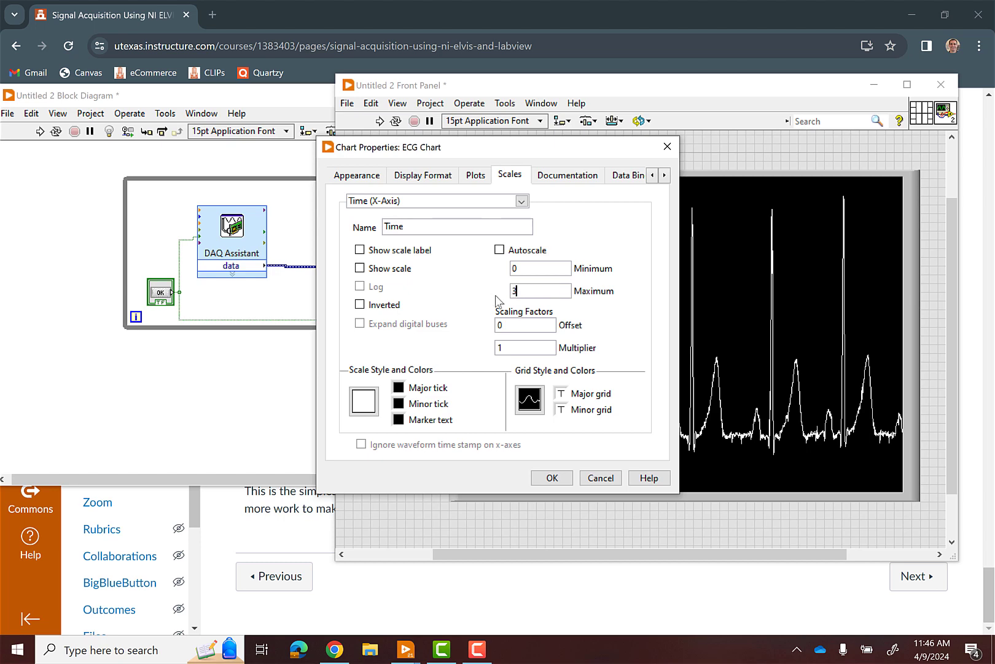
pyautogui.click(551, 478)
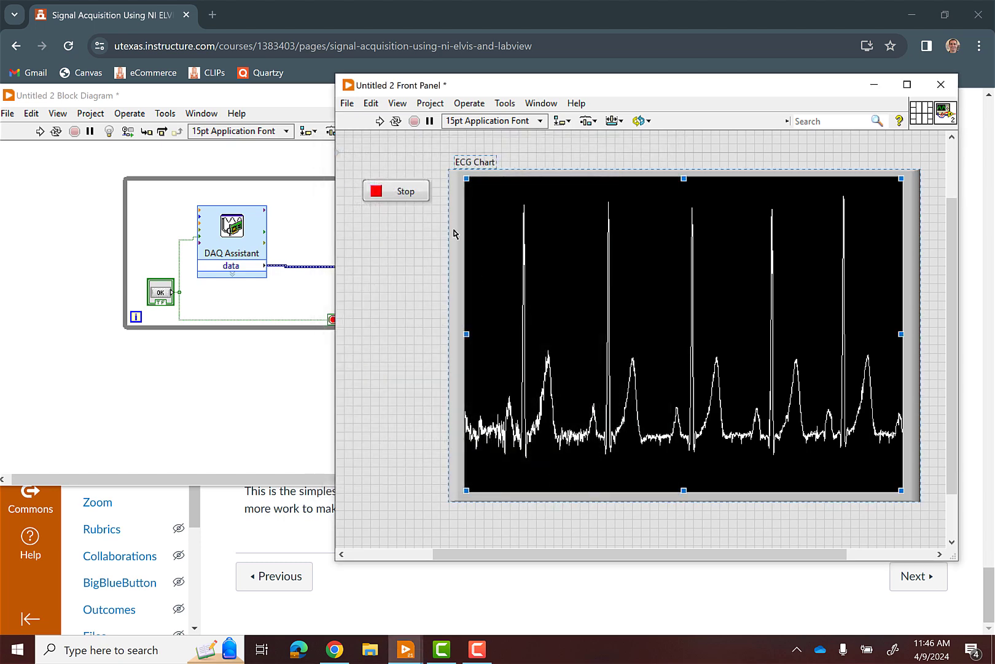
pyautogui.click(380, 122)
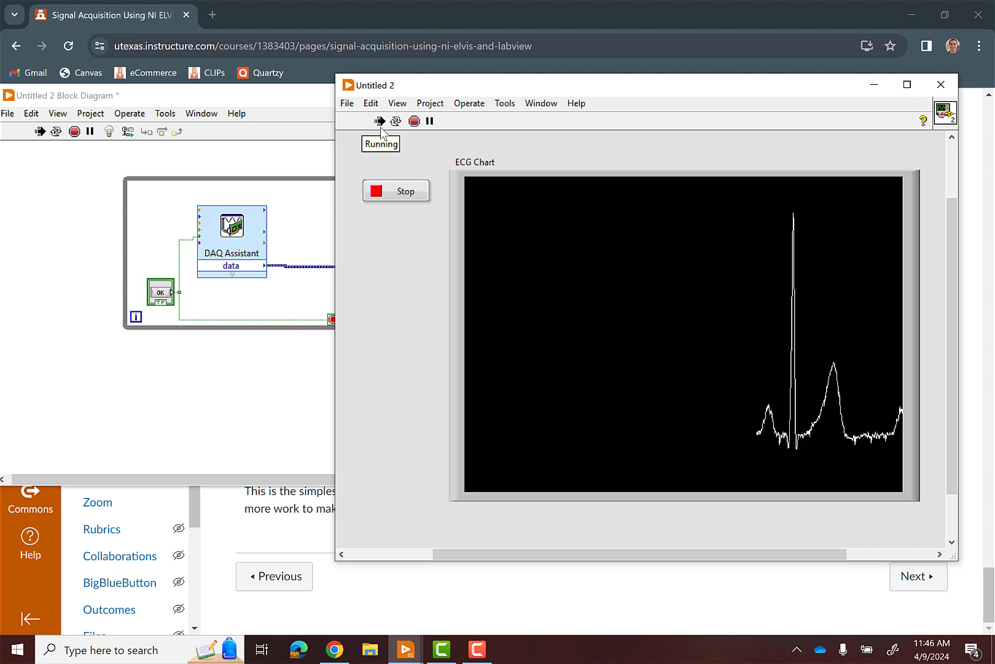